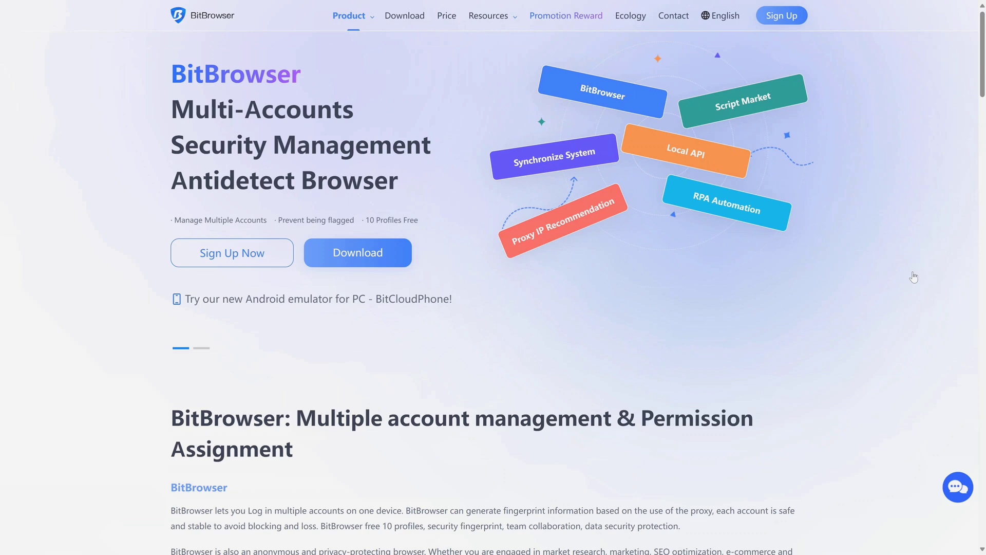
Sign up for BitBrowser, download the Windows 64-bit package past the security check, and launch it.
left_click(210, 255)
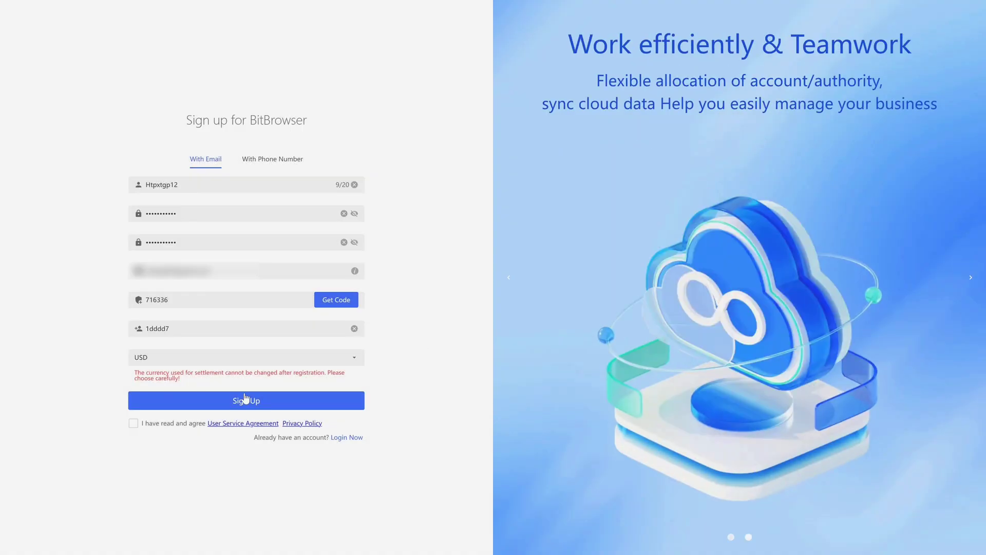
left_click(203, 402)
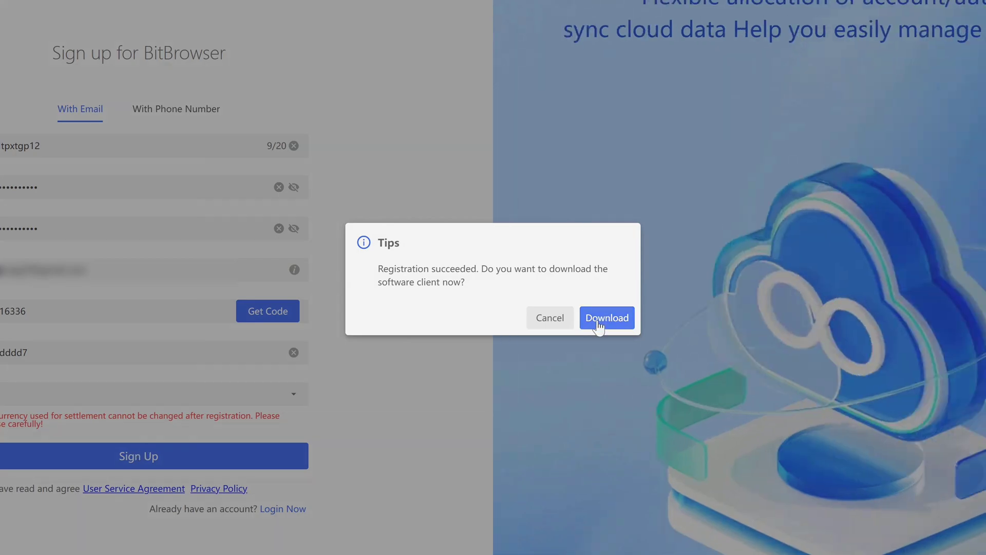
left_click(580, 308)
scroll(722, 217, "down", 2)
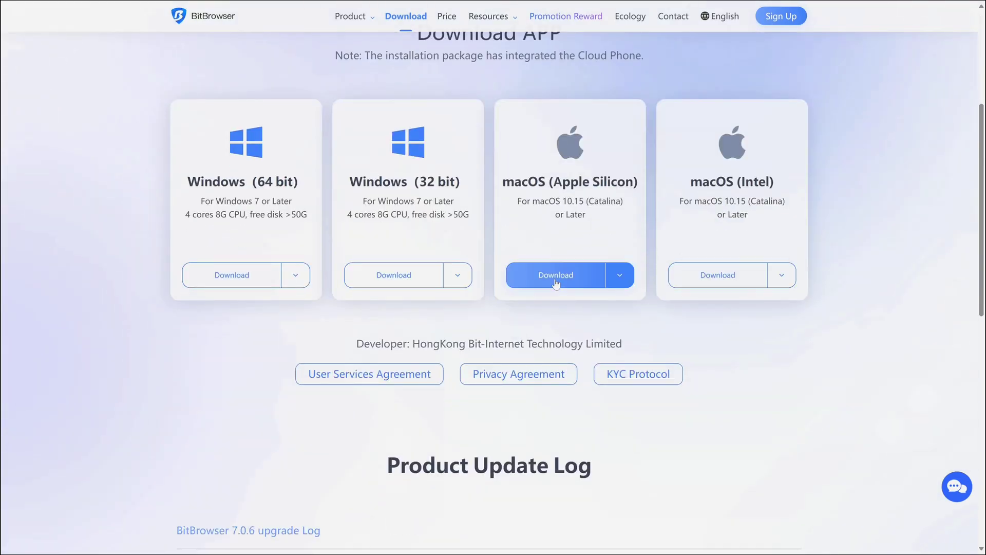
scroll(479, 256, "up", 1)
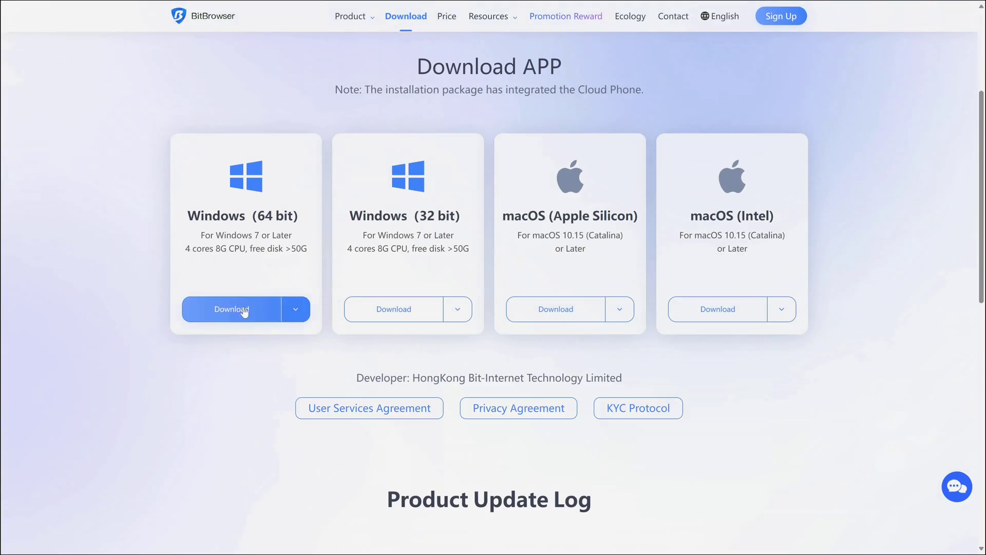
left_click(247, 309)
left_click_drag(435, 332, 505, 334)
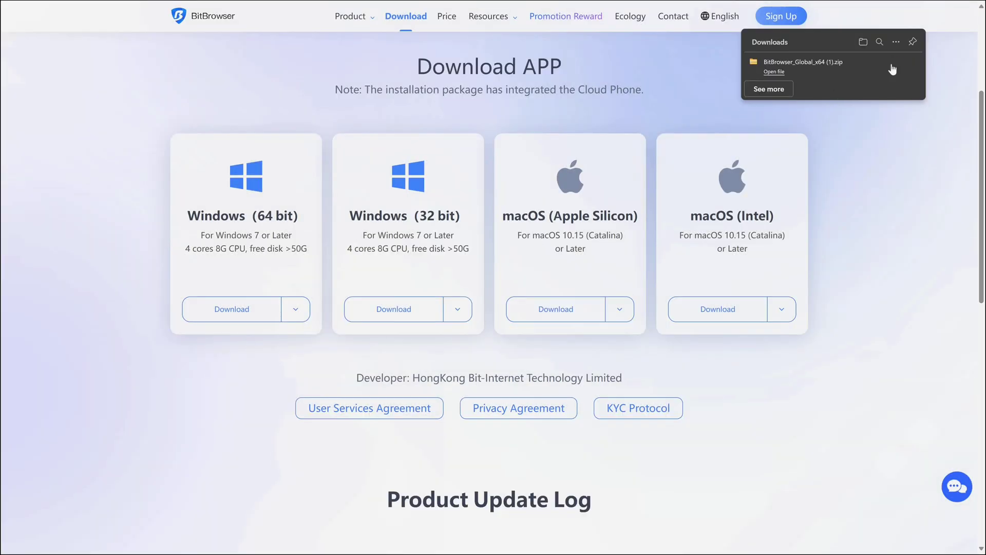
left_click(891, 64)
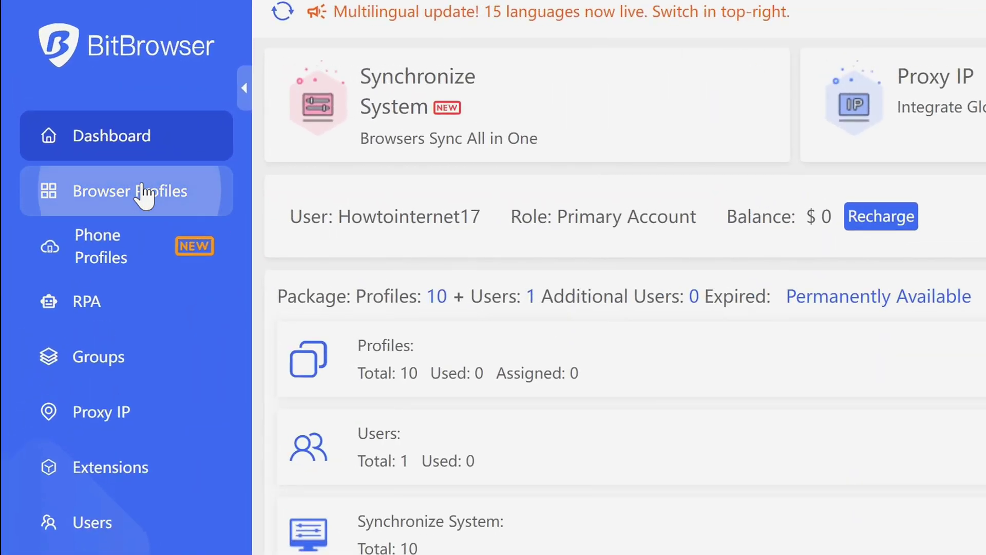
Go to Browser Profiles and start adding a new profile.
left_click(141, 193)
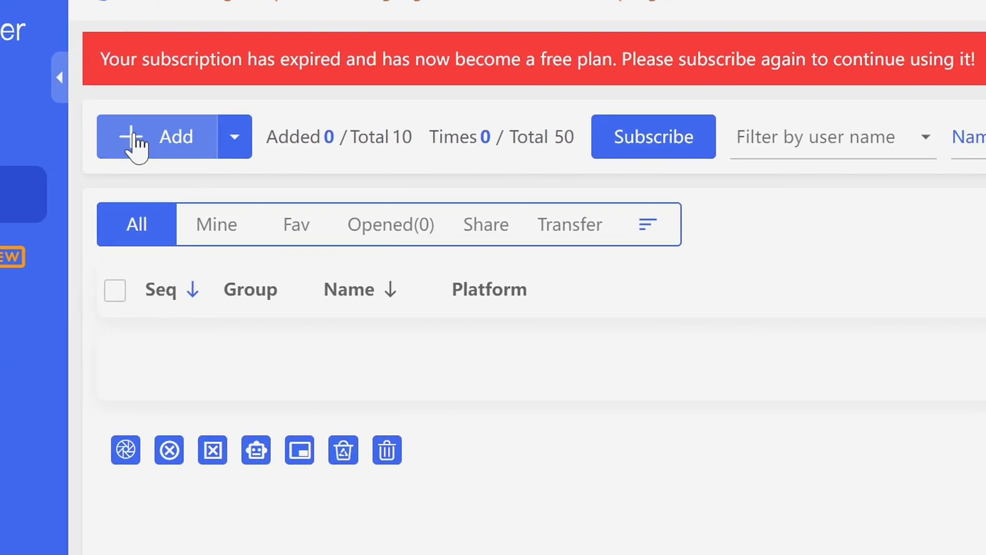
left_click(135, 138)
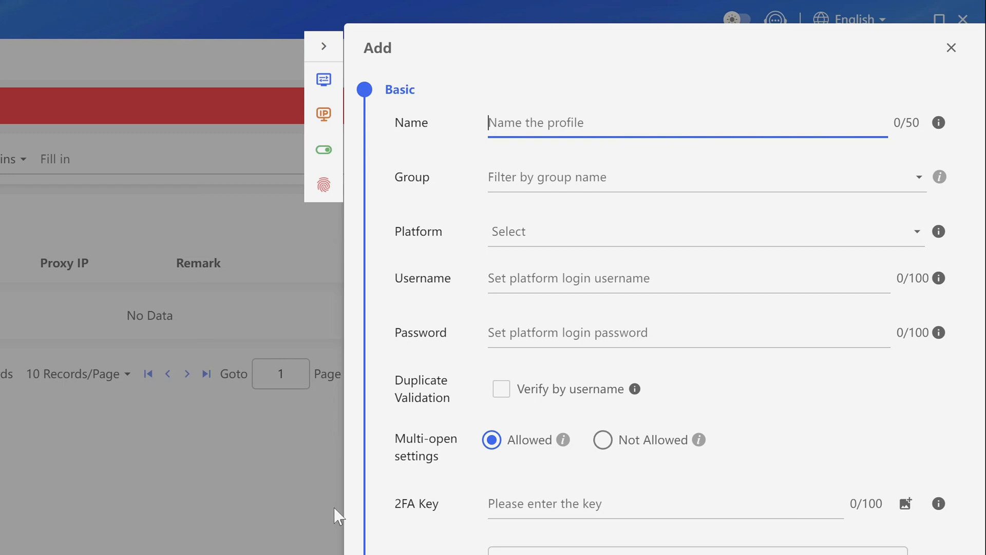
type("Amazon Seller Account 1")
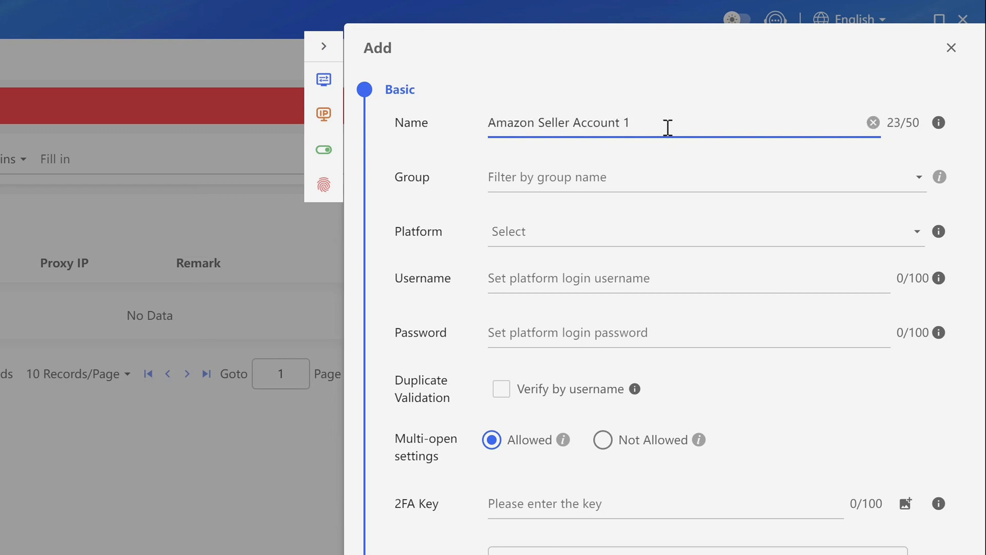
Assign the E-Commerce Accounts group and choose amazon.com as platform after briefly trying Custom Platform.
left_click(588, 171)
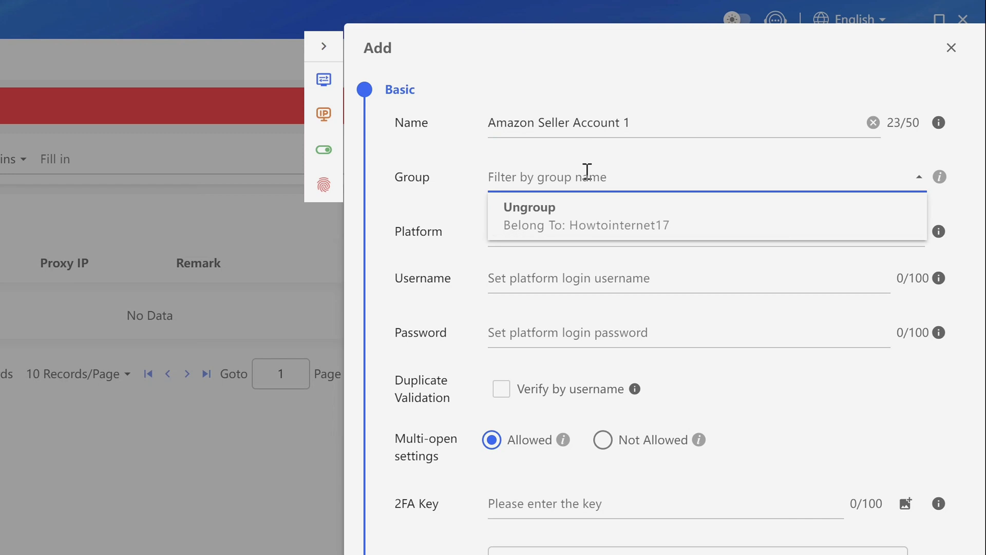
type("E-Commerce Accounts")
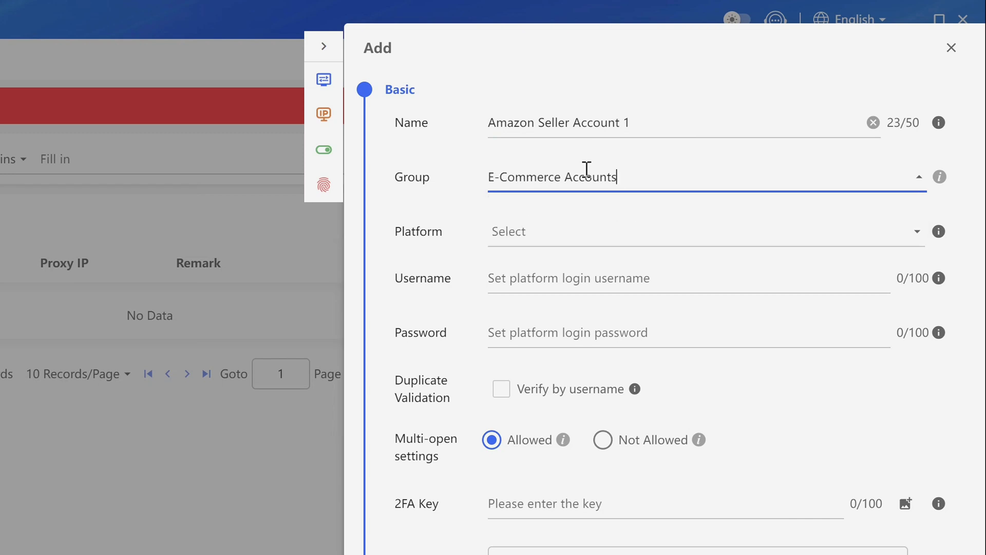
left_click(638, 233)
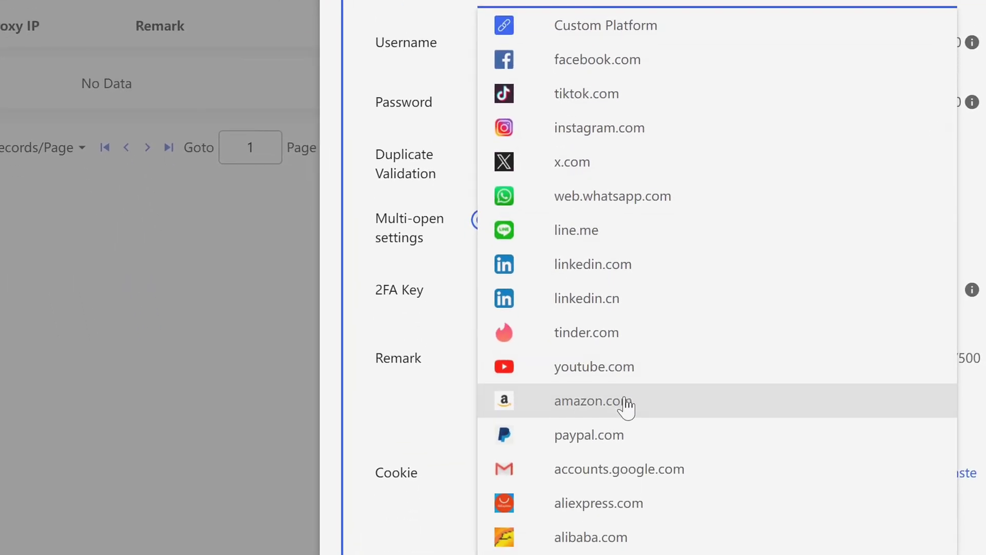
left_click(585, 145)
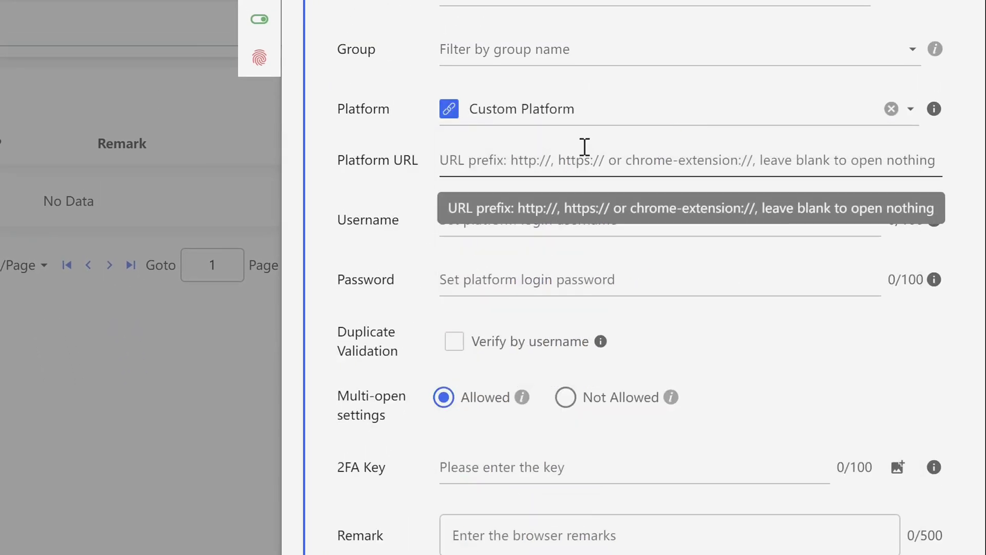
left_click(463, 159)
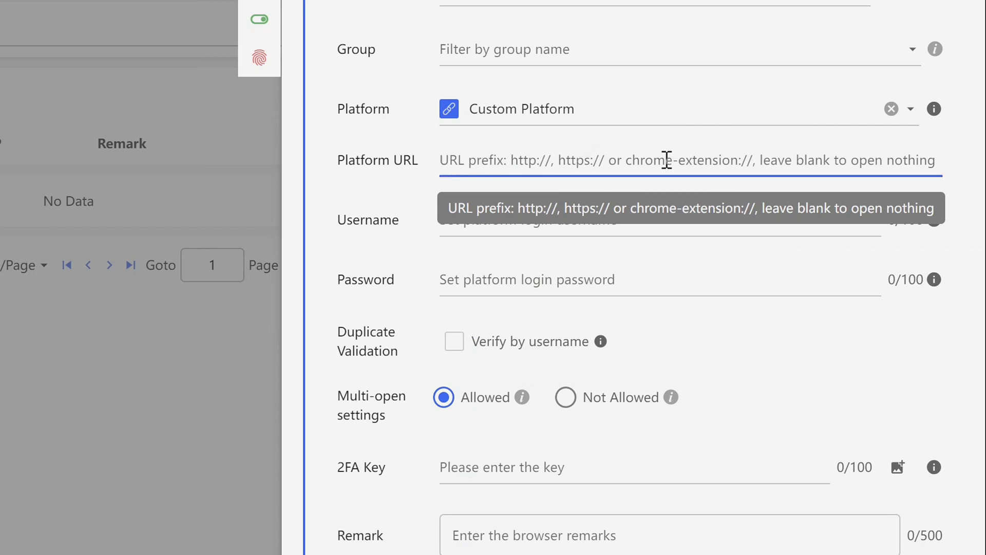
left_click(623, 123)
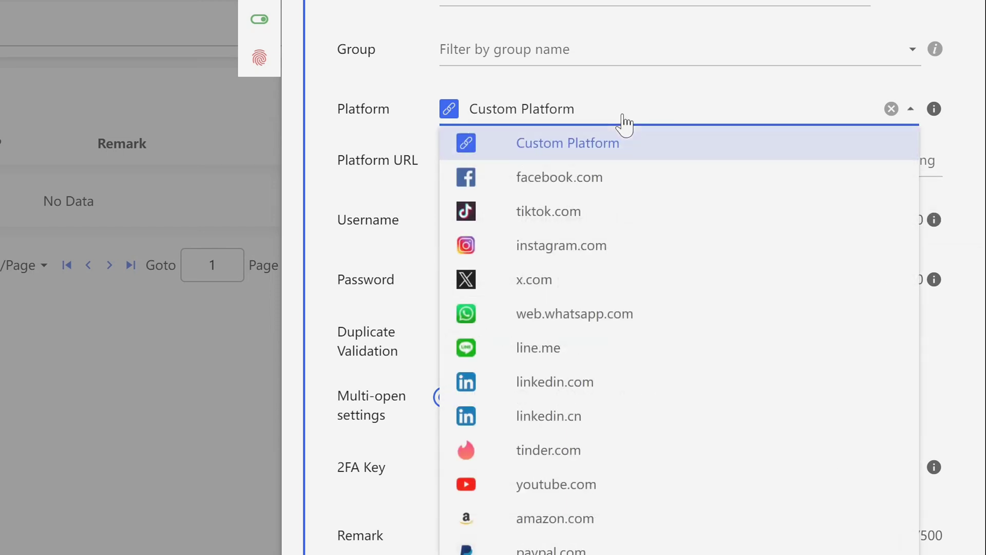
left_click(623, 514)
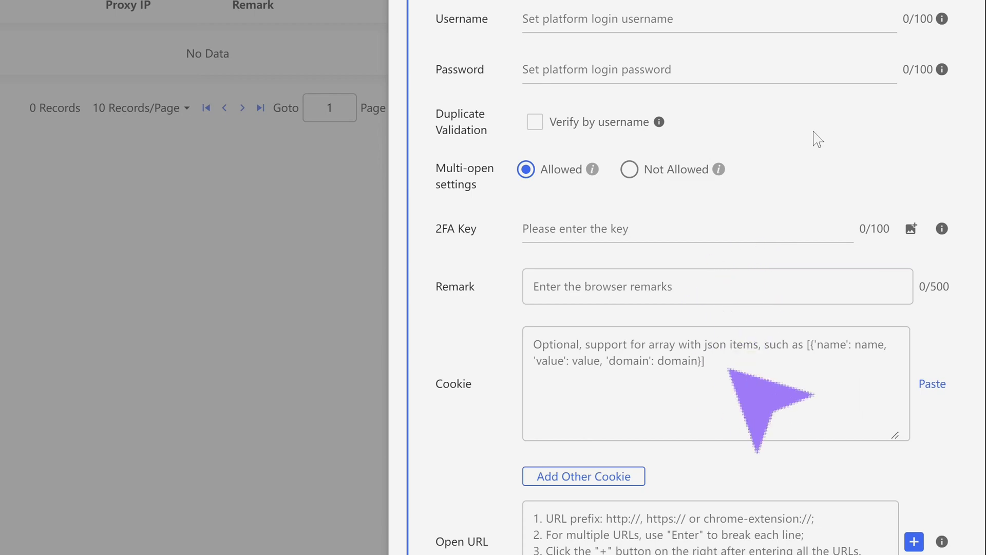
scroll(794, 143, "down", 2)
scroll(798, 143, "down", 2)
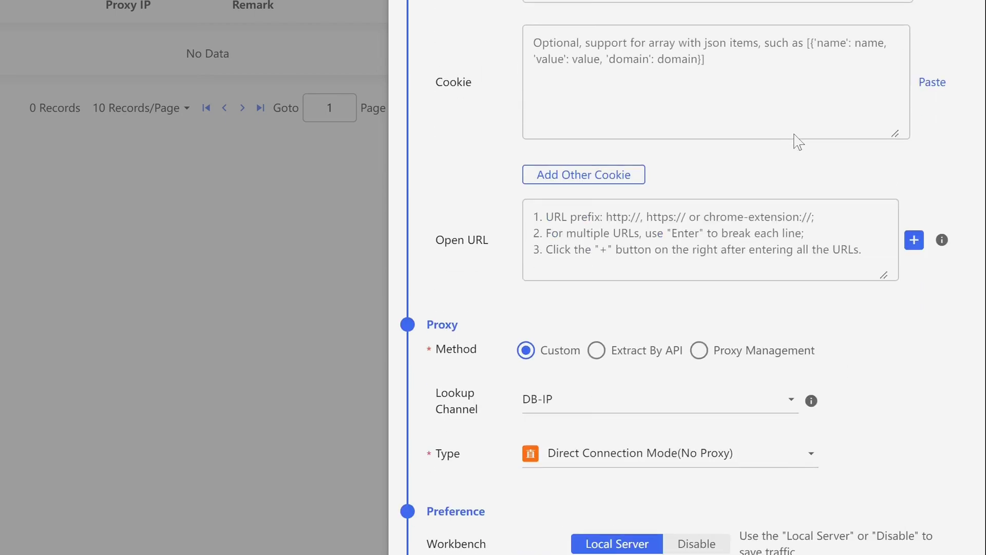
scroll(808, 173, "down", 4)
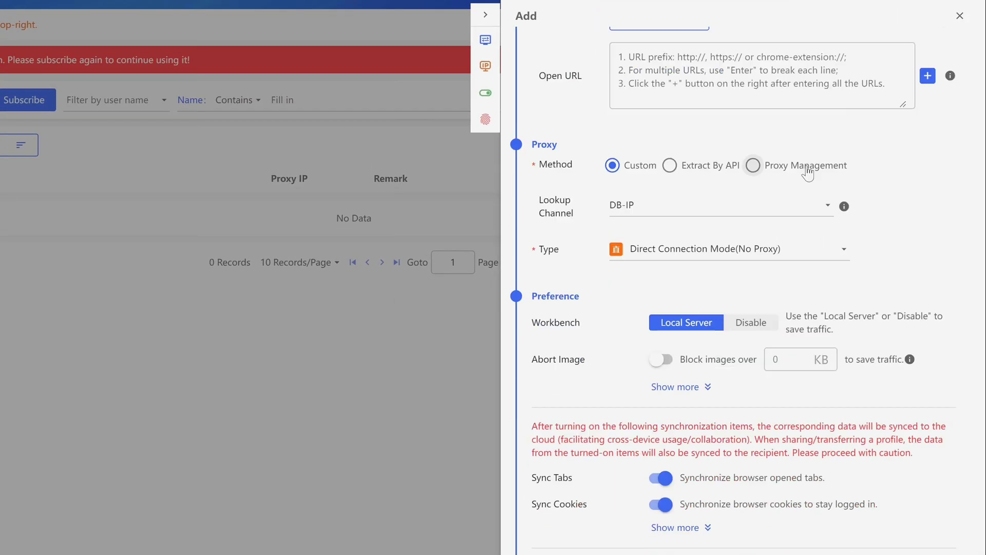
scroll(808, 173, "down", 1)
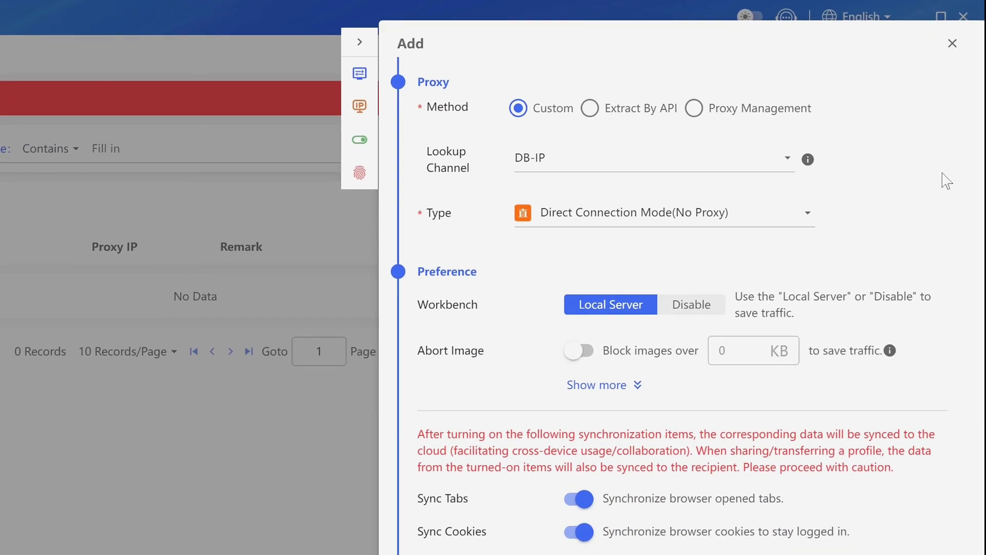
Keep the Custom proxy method with IP2Location lookup and HTTP proxy type.
left_click(513, 115)
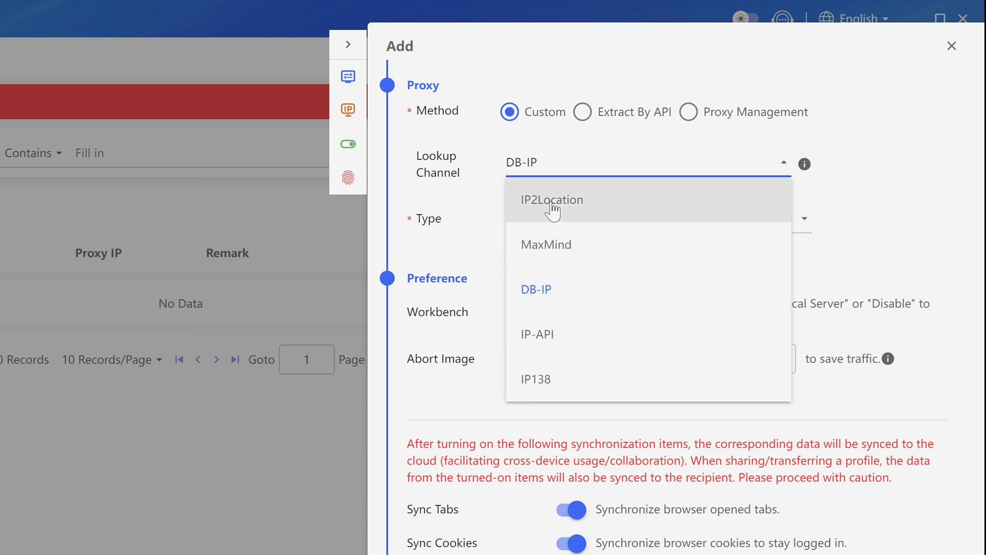
left_click(570, 202)
left_click(636, 219)
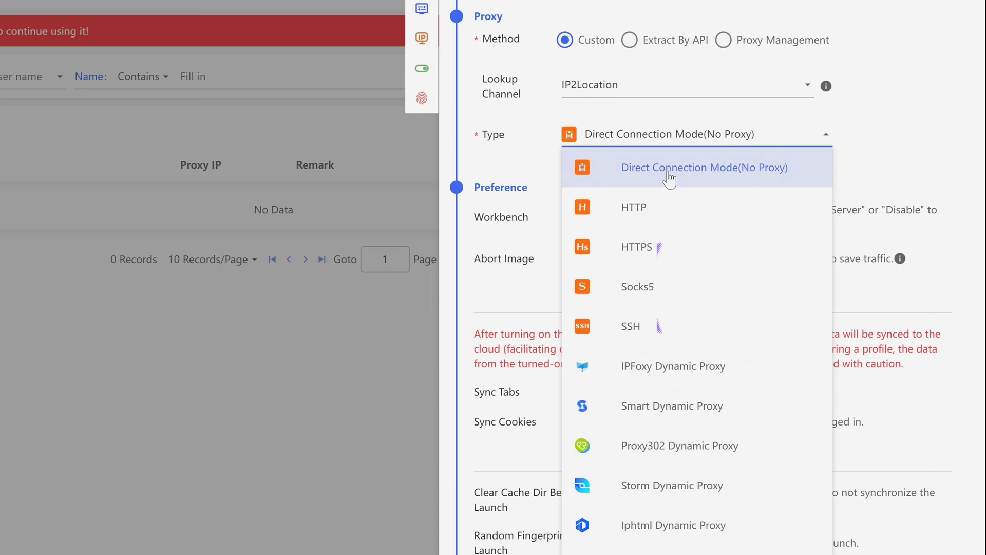
left_click(640, 209)
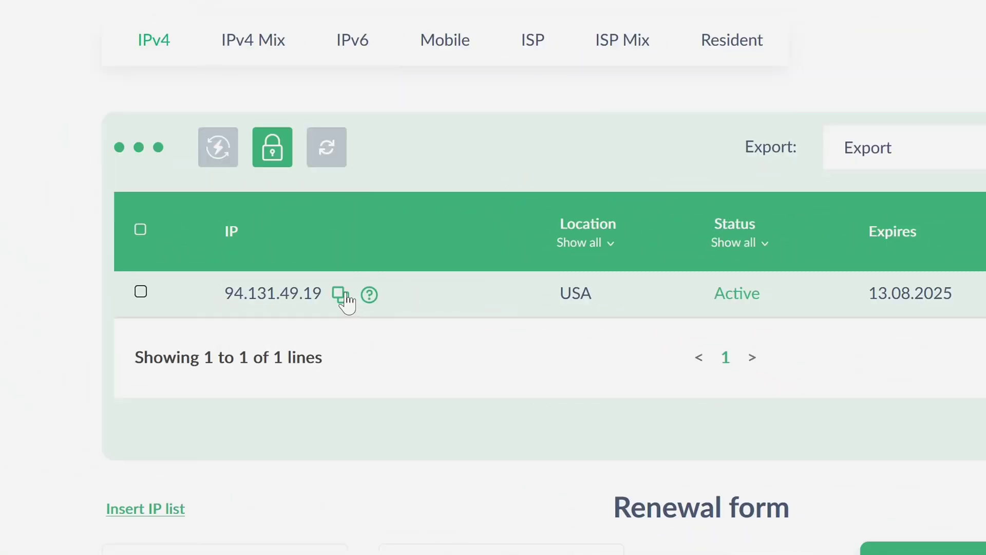
Copy the Proxy-Seller USA proxy IP and paste it into the Host field.
left_click(341, 295)
mouse_move(369, 295)
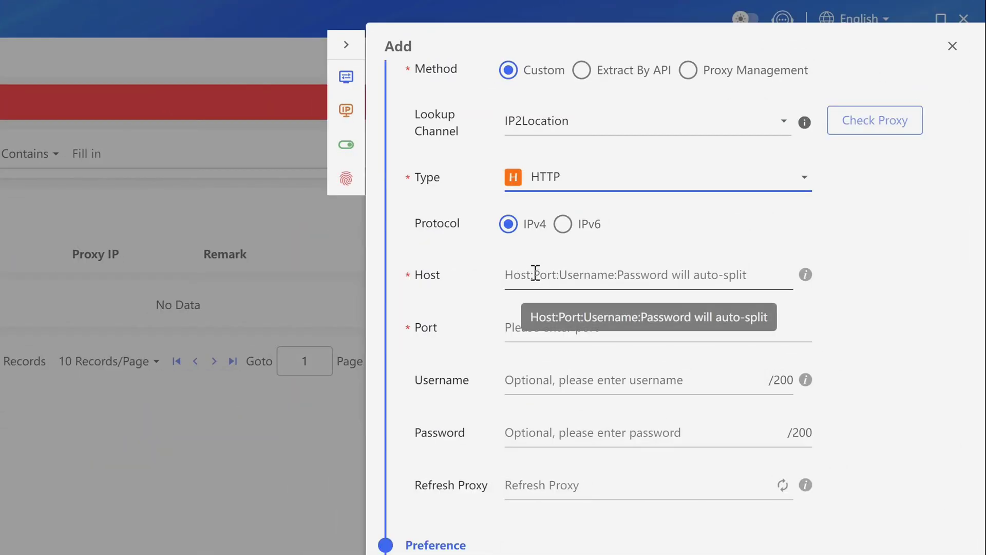
left_click(536, 276)
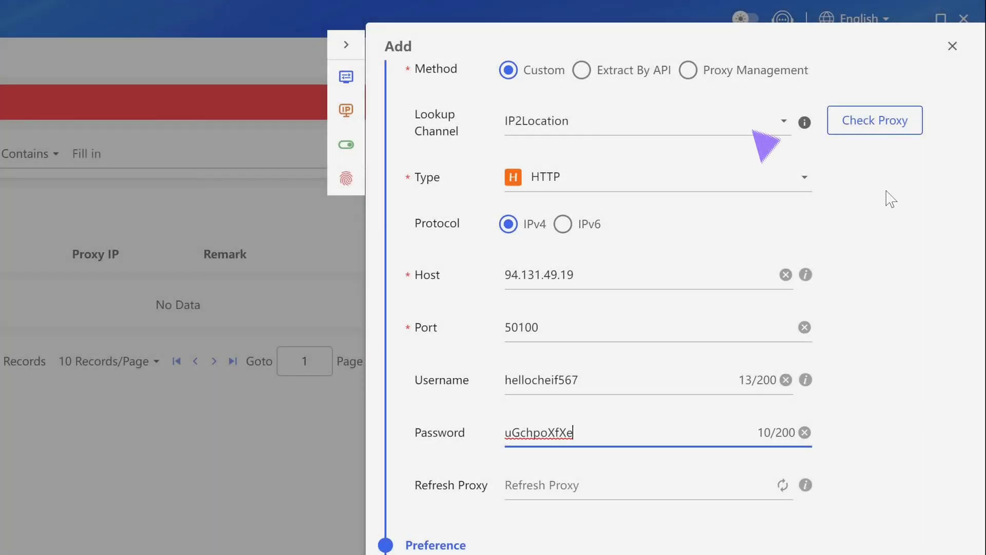
Check the proxy and review its Nanuet, New York, US location result.
left_click(883, 130)
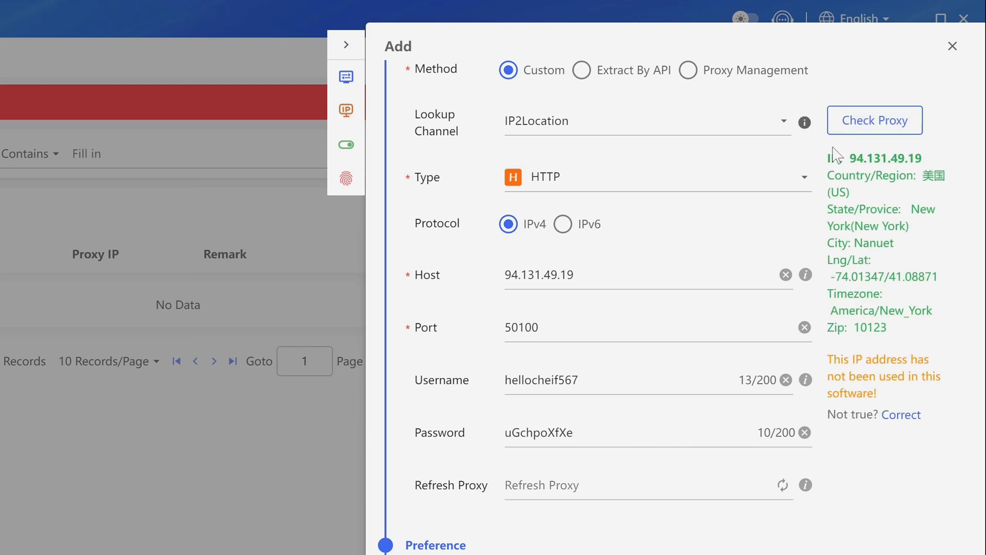
left_click_drag(830, 157, 938, 331)
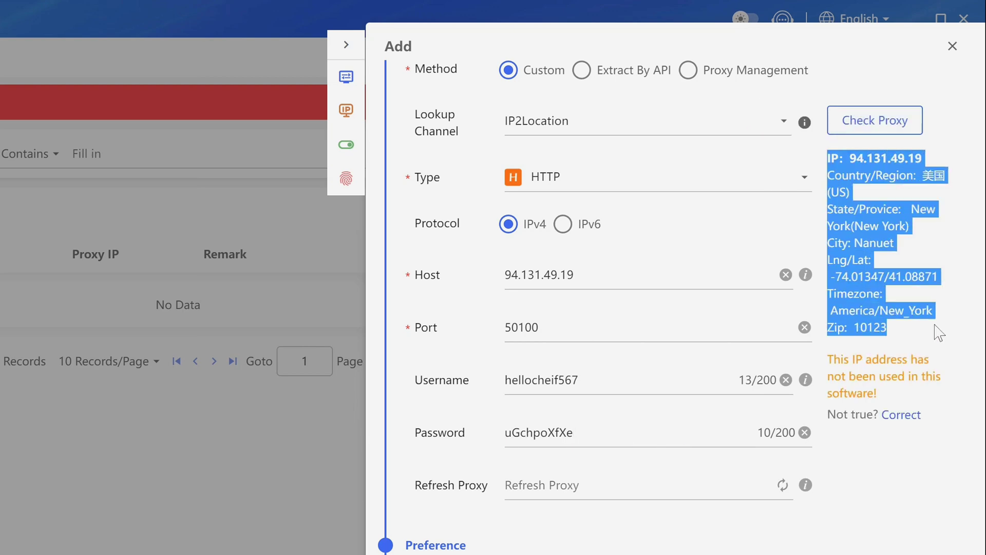
left_click(946, 165)
scroll(943, 154, "down", 5)
scroll(941, 183, "down", 1)
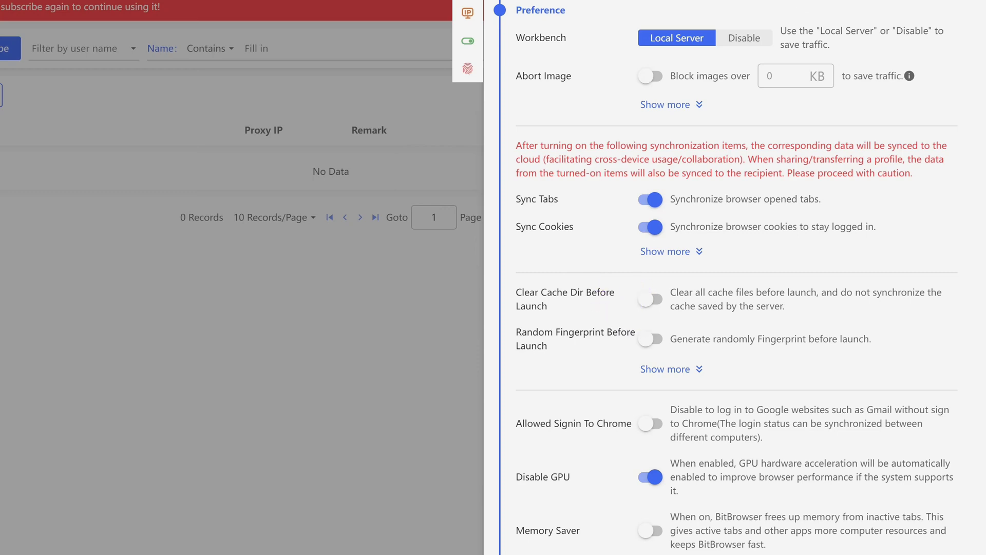
scroll(725, 308, "down", 5)
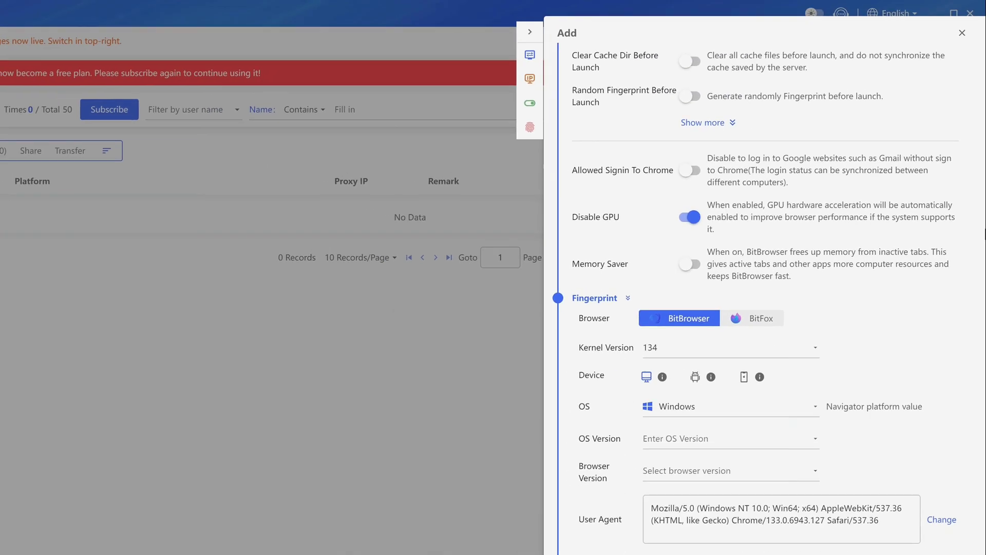
scroll(981, 235, "down", 2)
scroll(983, 234, "down", 1)
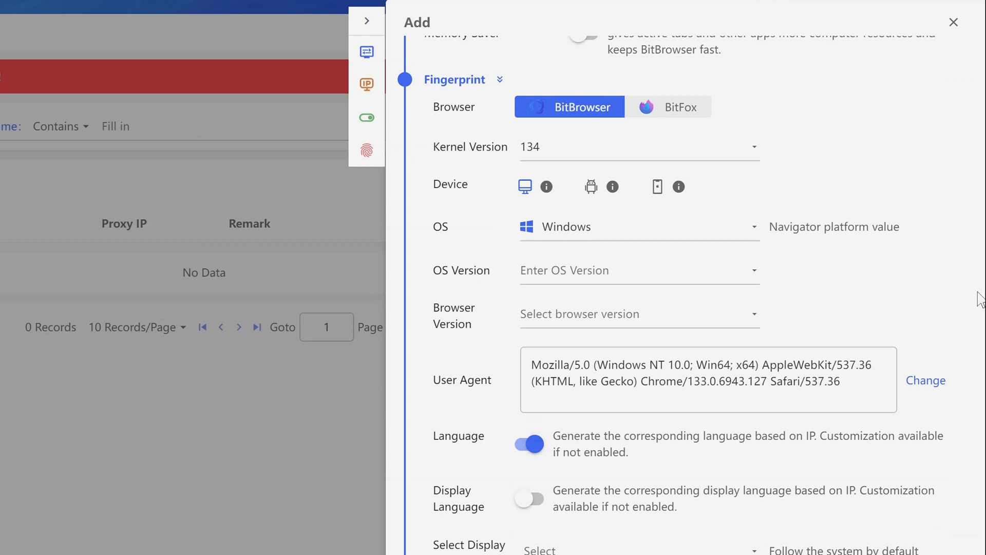
Use the BitBrowser engine with kernel version 134, after briefly trying BitFox and kernel 138.
left_click(678, 116)
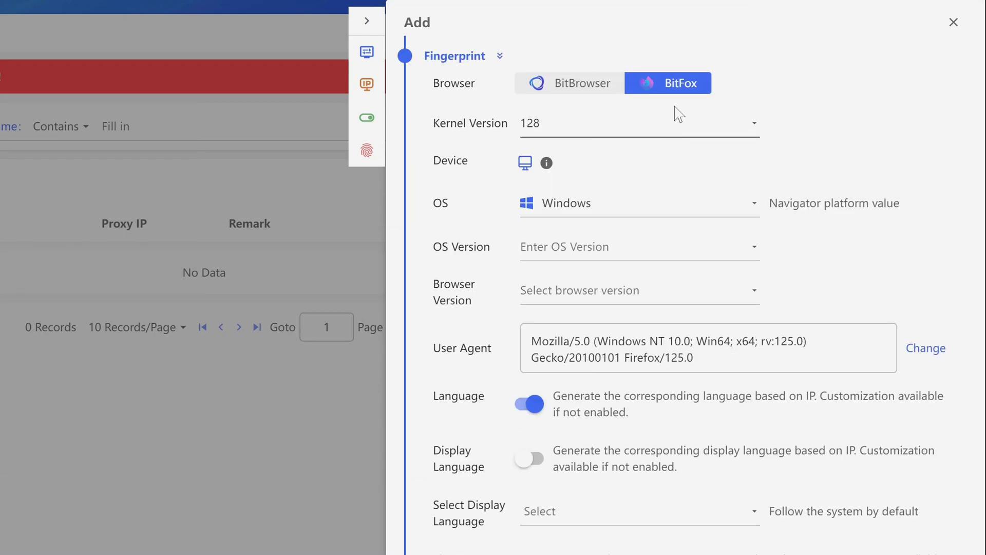
left_click(585, 93)
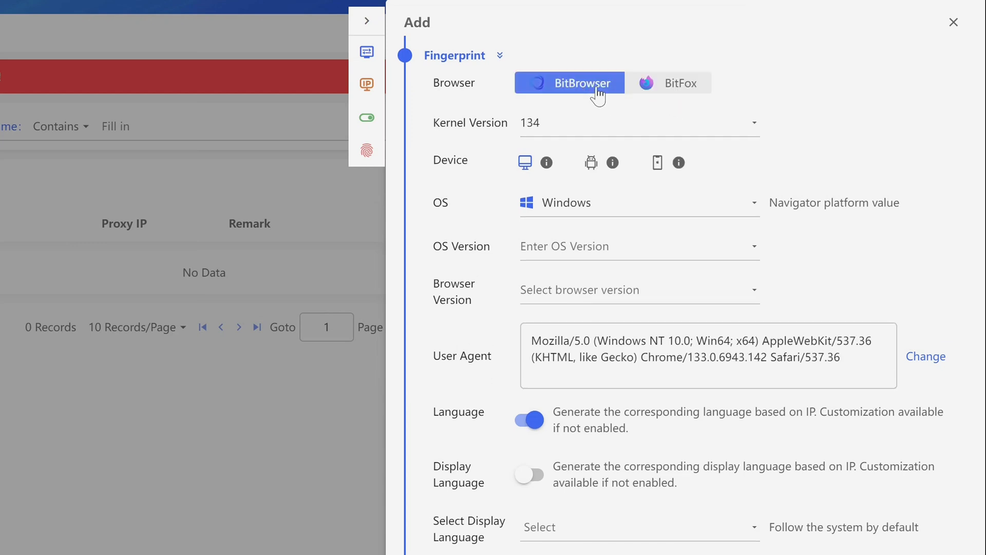
left_click(686, 134)
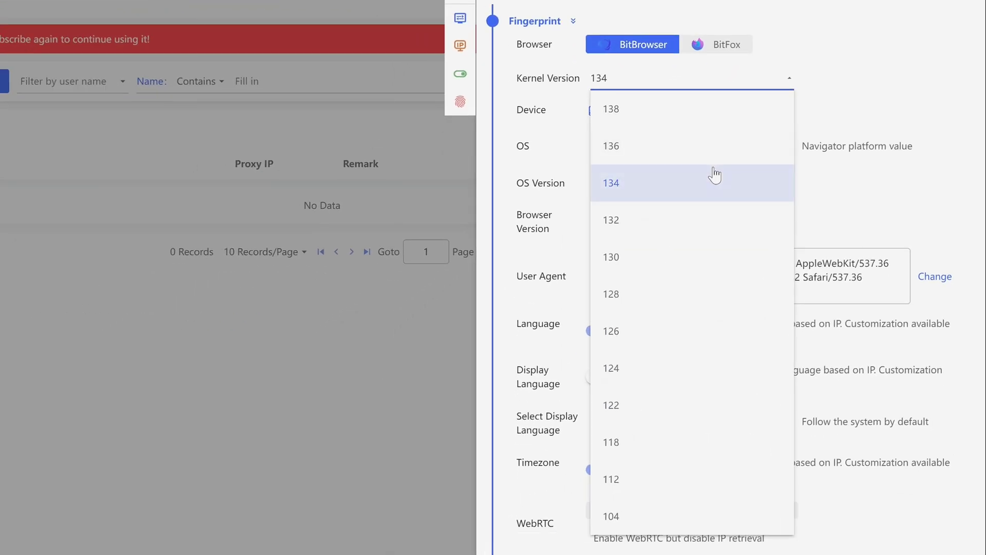
left_click(705, 110)
left_click(714, 90)
left_click(663, 183)
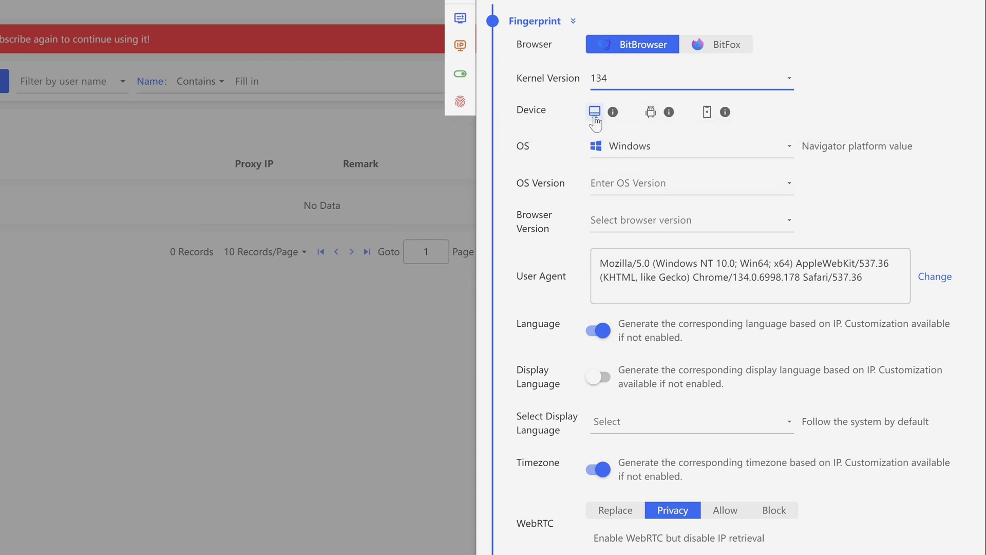
Set Windows 11 and browser version 134, then regenerate the user agent.
left_click(663, 149)
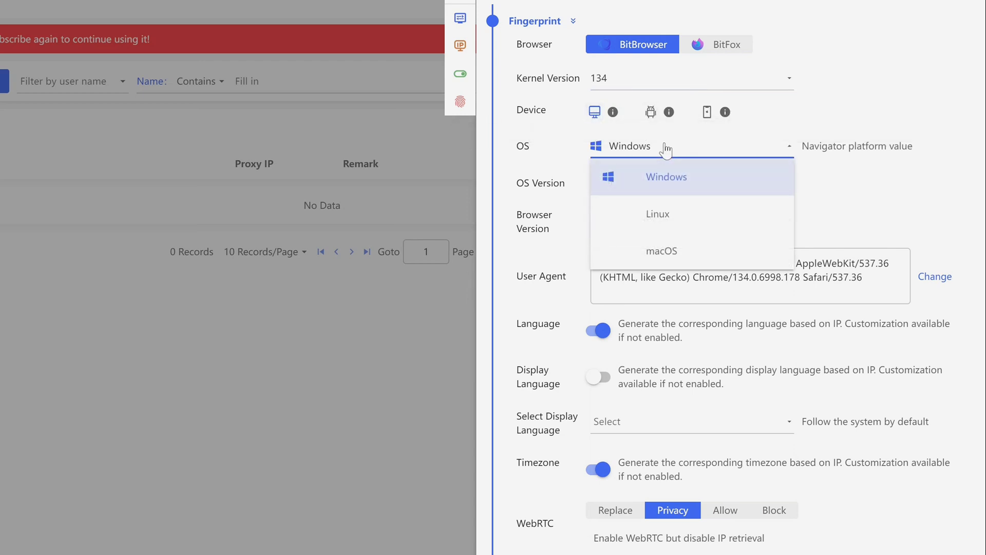
left_click(680, 176)
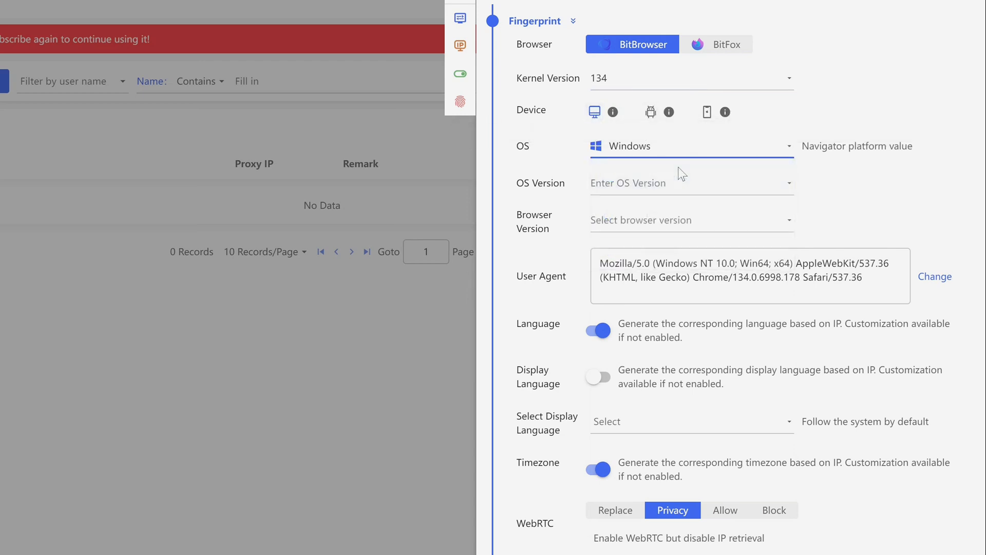
left_click(678, 177)
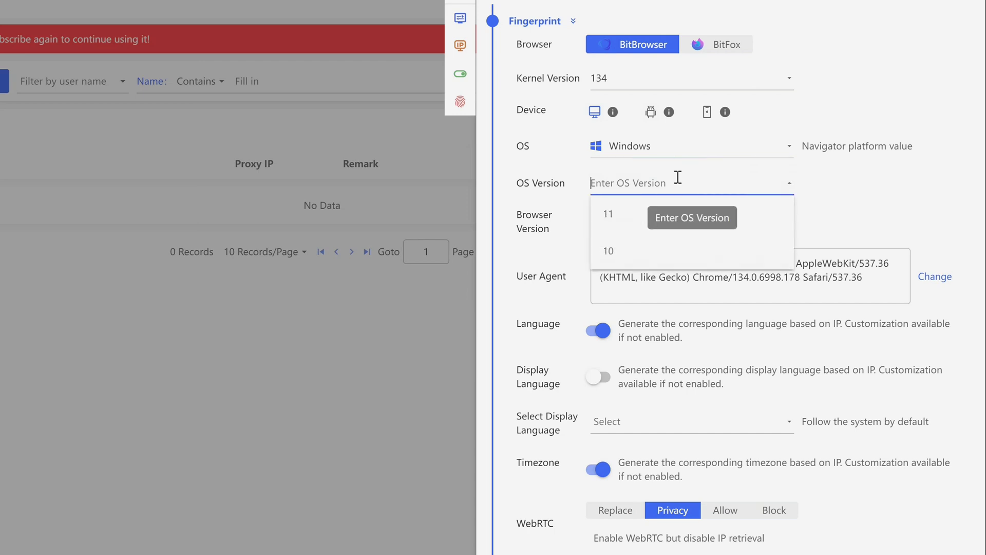
left_click(632, 213)
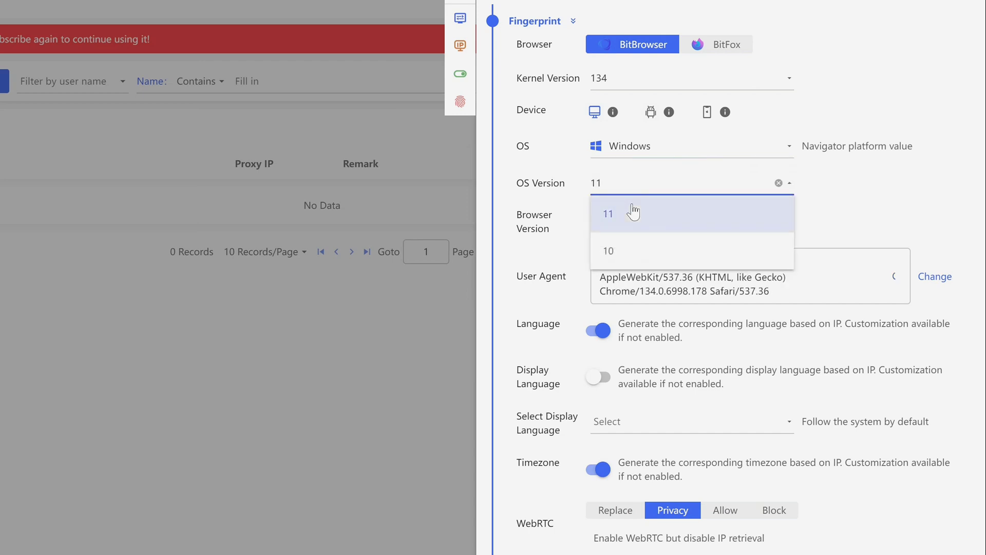
left_click(693, 221)
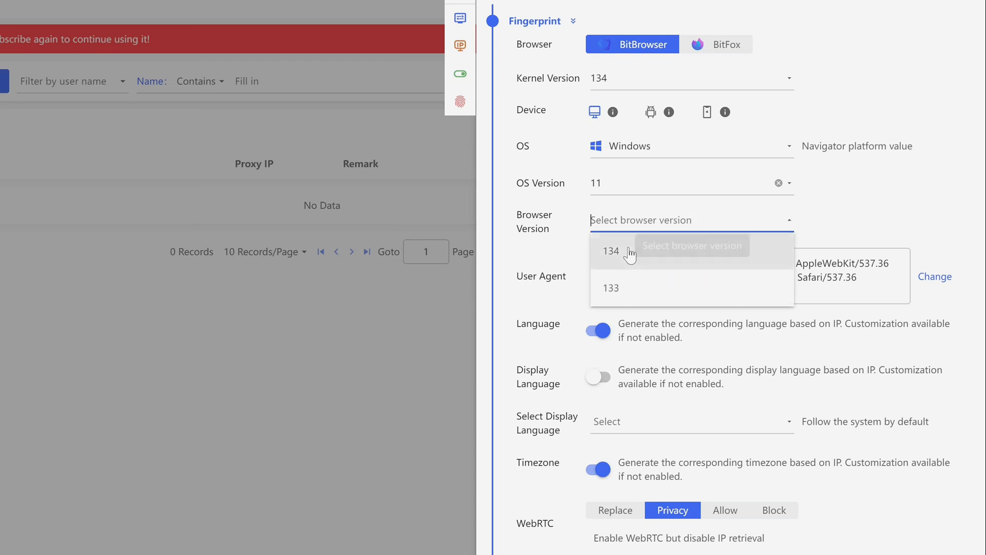
left_click(679, 252)
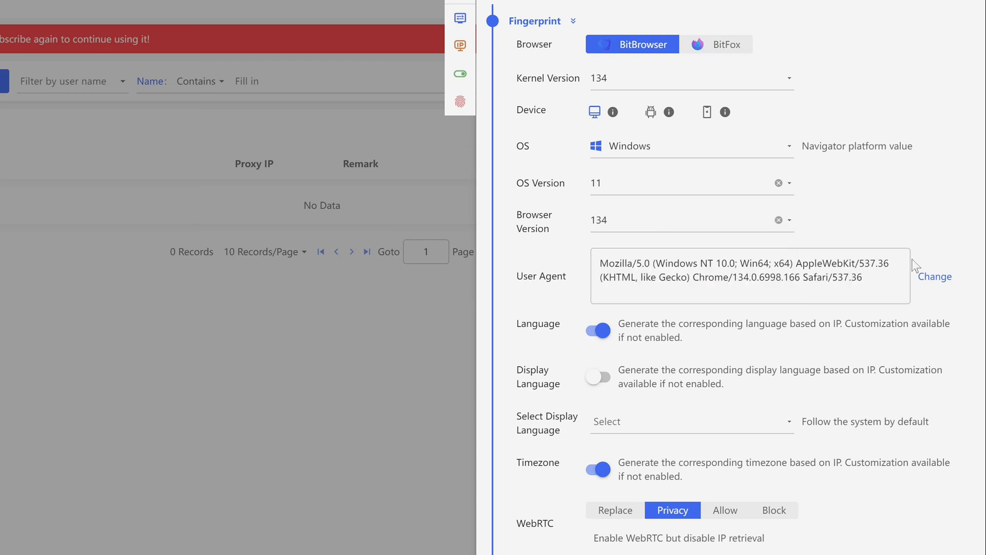
left_click(928, 284)
scroll(681, 286, "down", 1)
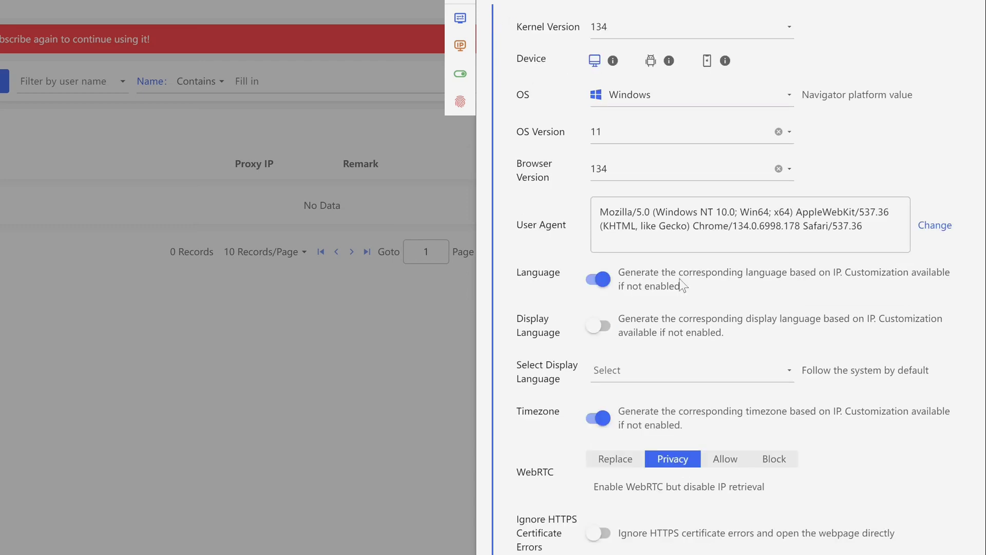
Make display language follow the IP and use a custom 1920×1080 resolution.
left_click(605, 326)
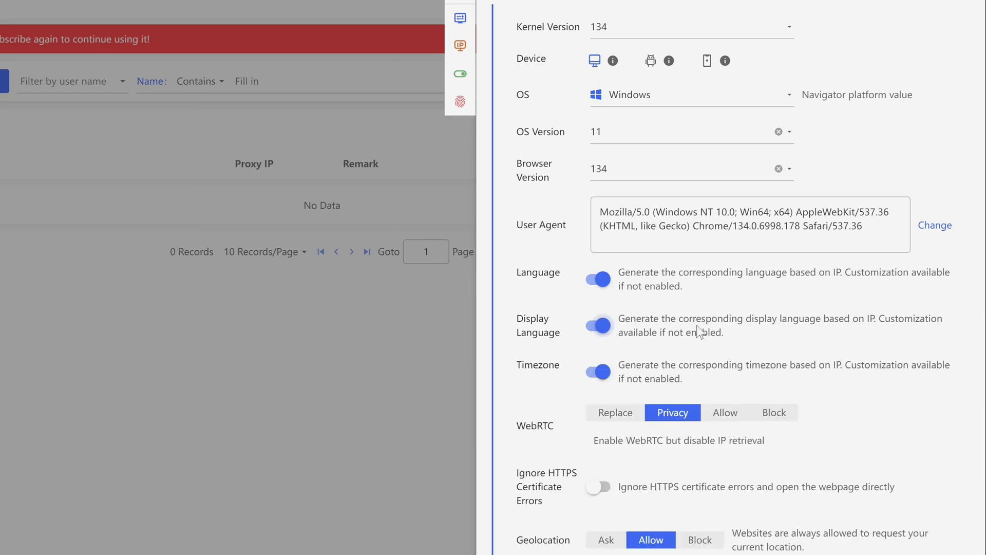
scroll(698, 330, "down", 2)
scroll(738, 334, "down", 2)
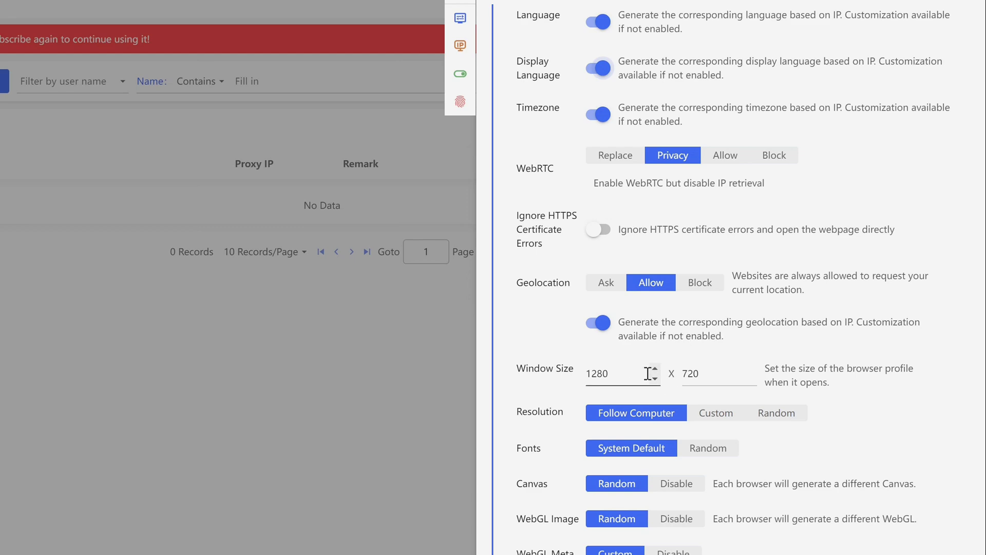
mouse_move(620, 374)
left_click(605, 375)
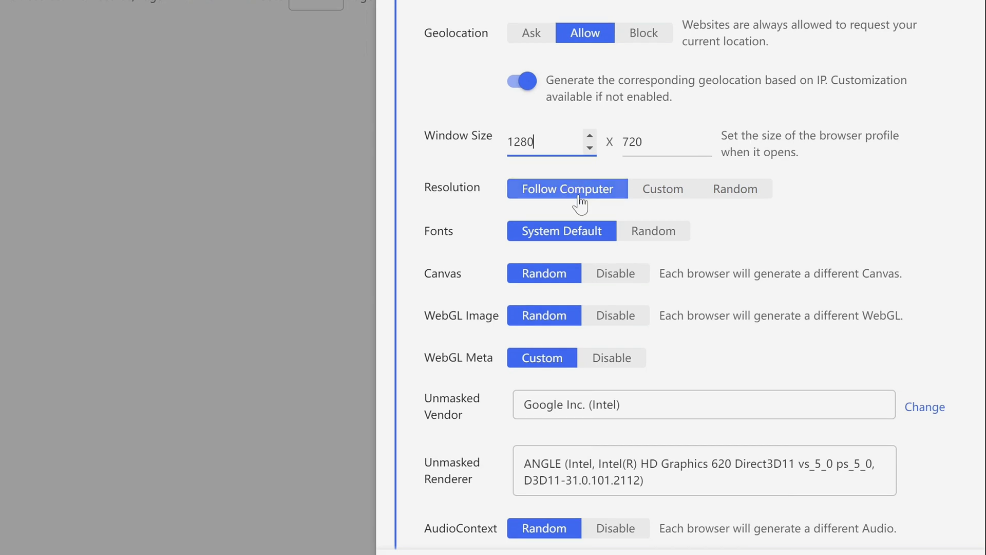
left_click(665, 193)
scroll(676, 186, "down", 1)
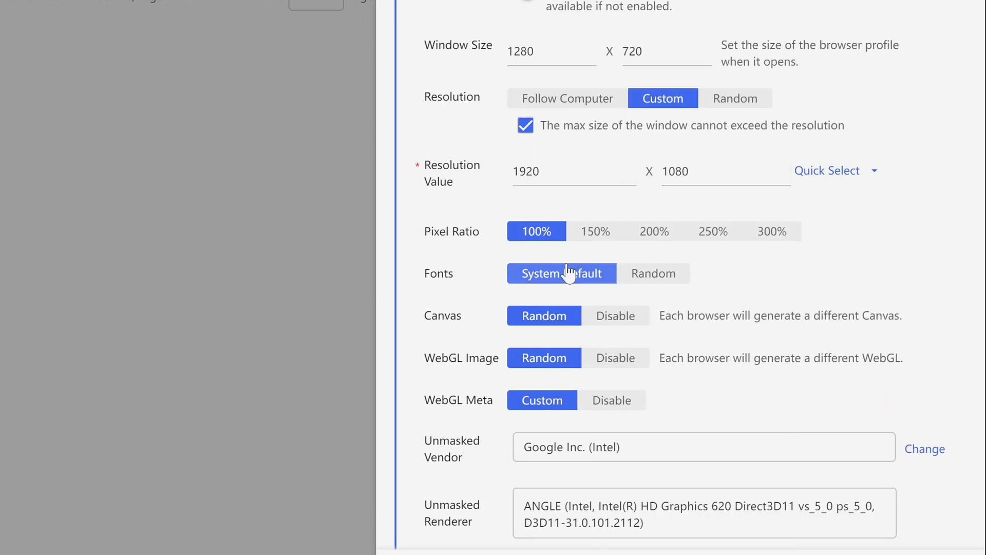
scroll(568, 268, "down", 3)
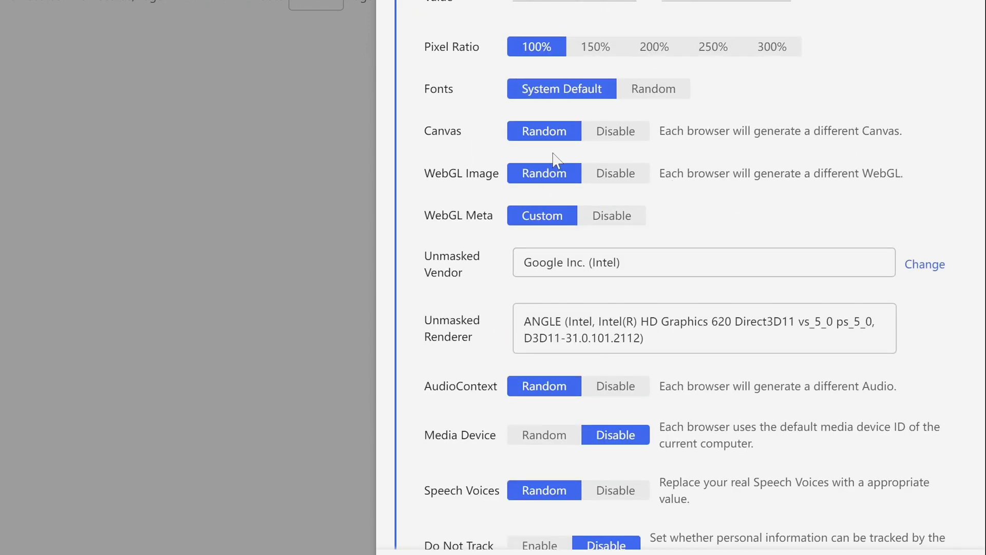
scroll(553, 157, "down", 1)
scroll(605, 165, "down", 1)
scroll(617, 124, "down", 1)
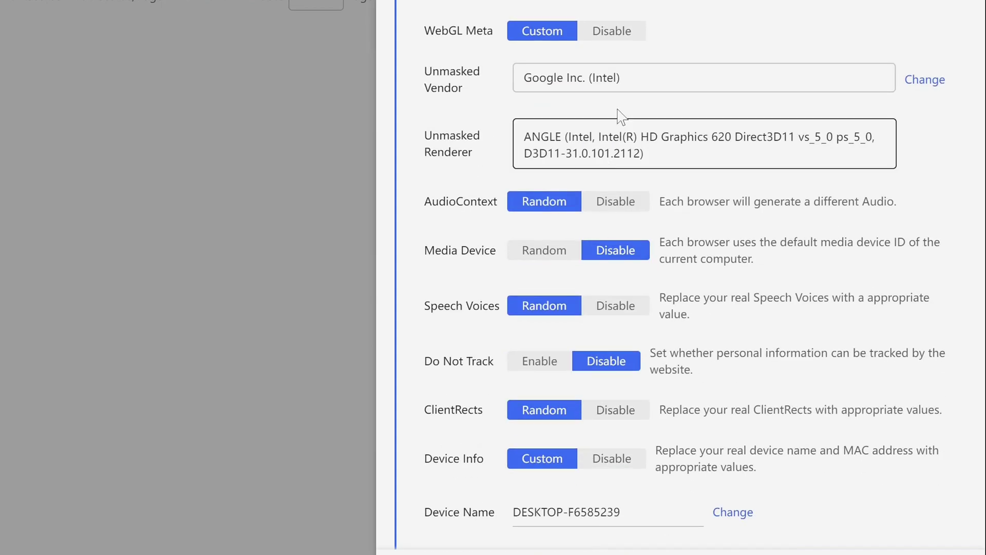
Regenerate the NVIDIA WebGL vendor and renderer, and change the device name to DESKTOP-HTIT.
left_click(915, 82)
left_click(776, 123)
scroll(776, 124, "down", 1)
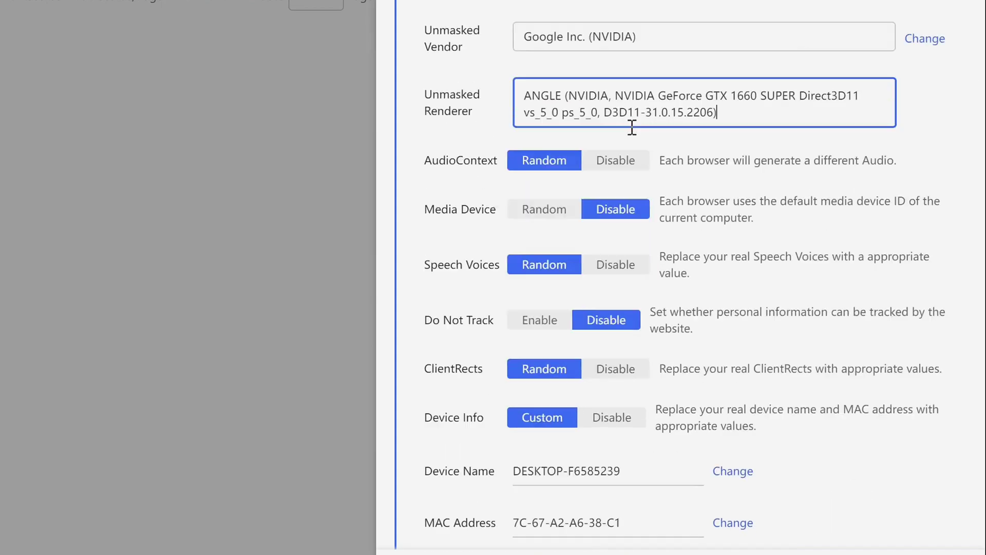
scroll(641, 135, "down", 1)
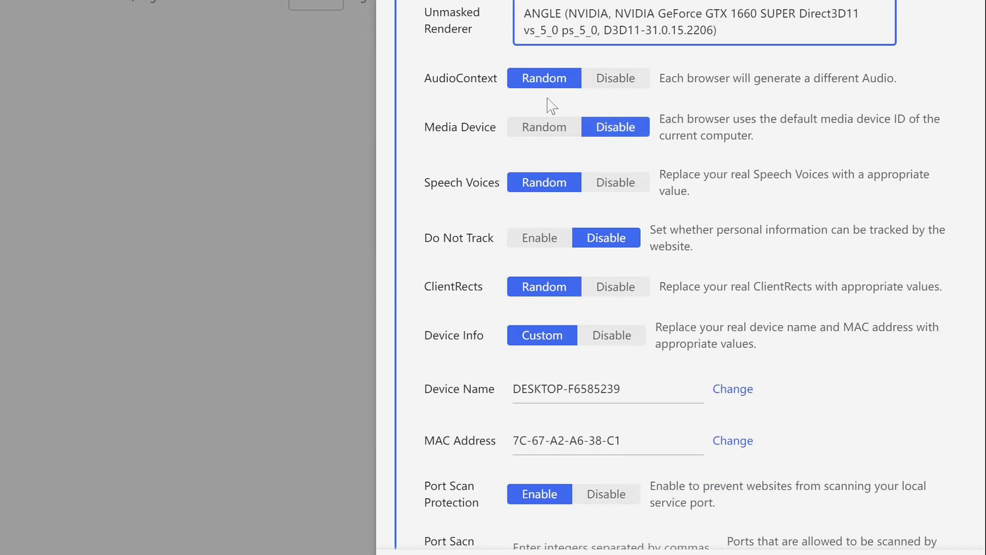
scroll(694, 139, "down", 3)
scroll(689, 189, "down", 1)
left_click(634, 90)
key("BackSpace")
key("BackSpace")
key("BackSpace")
type("HTIT")
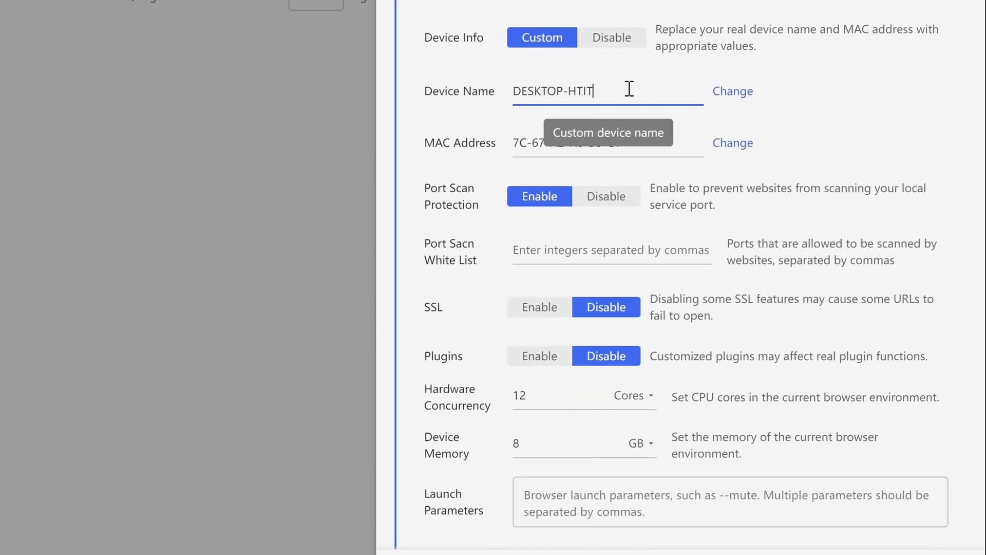
Set hardware concurrency to 8 cores and keep device memory at 8 GB.
left_click(673, 373)
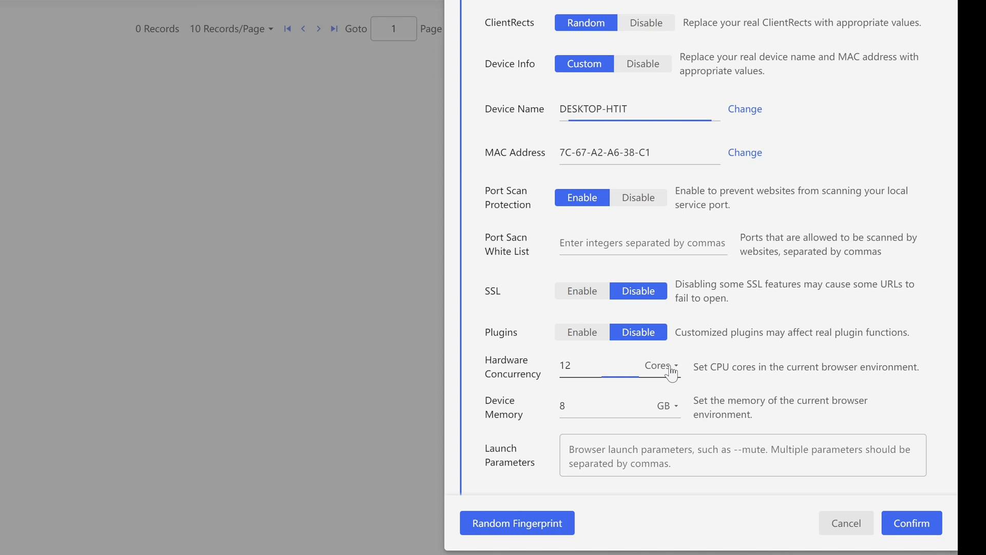
left_click(621, 268)
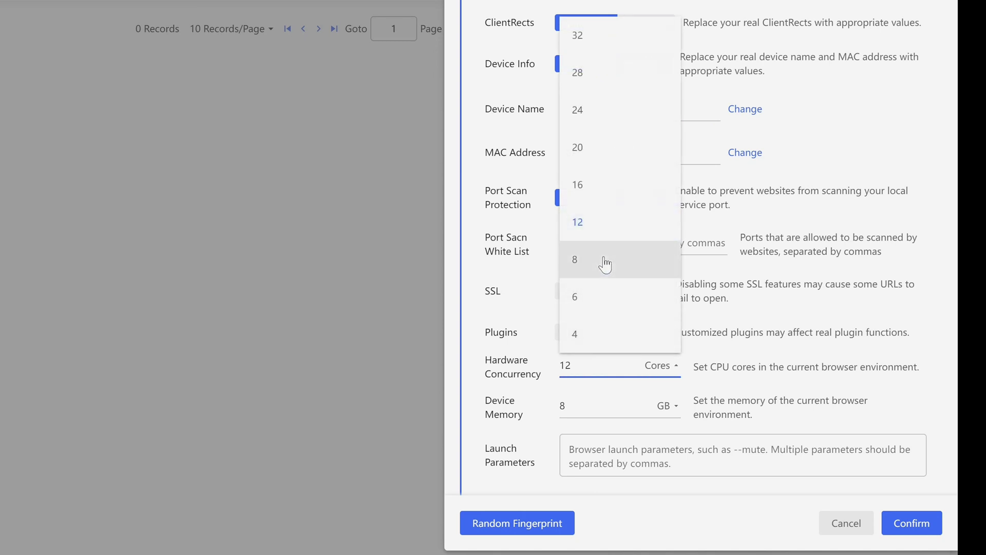
left_click(661, 407)
left_click(616, 473)
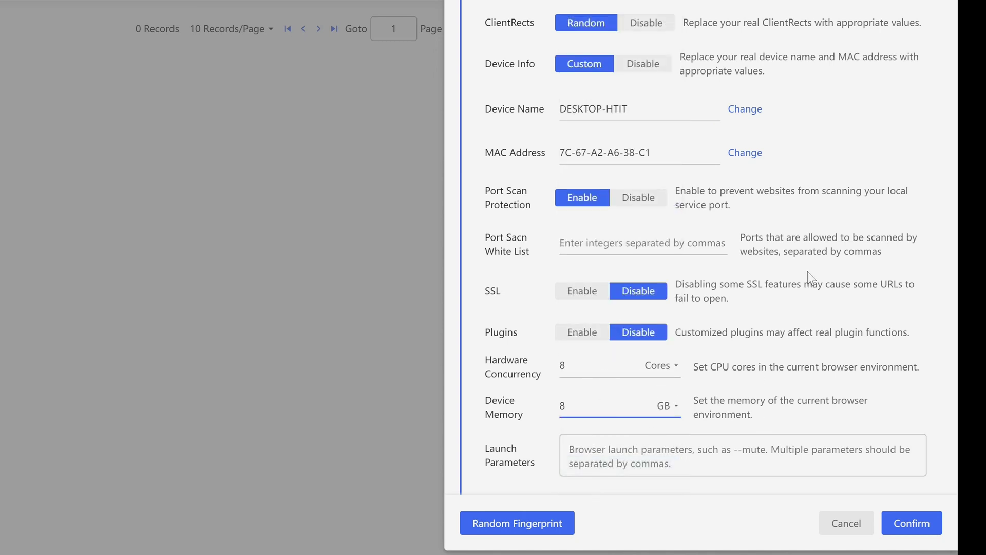
scroll(804, 267, "up", 5)
scroll(797, 242, "up", 5)
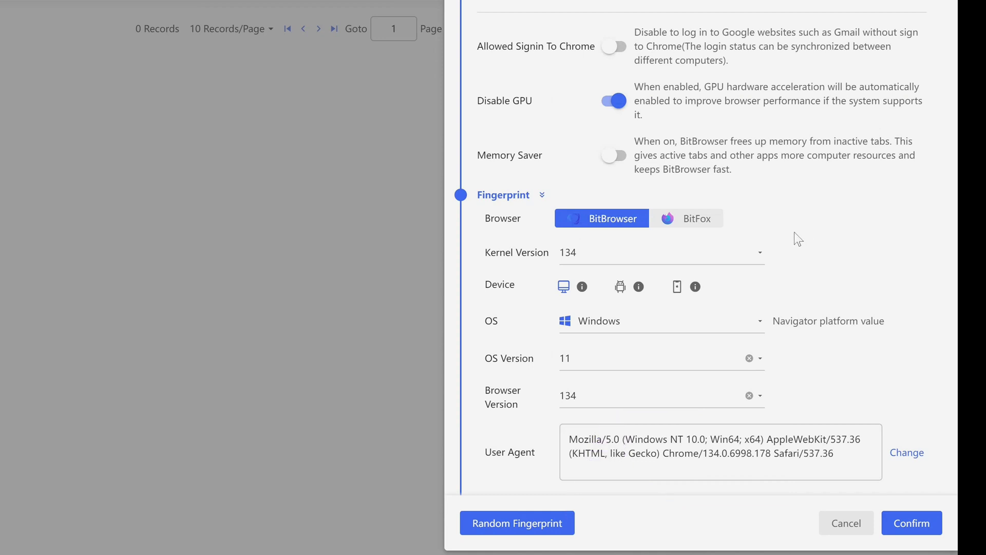
Confirm the Add drawer to save the Amazon Seller Account 1 profile.
left_click(914, 524)
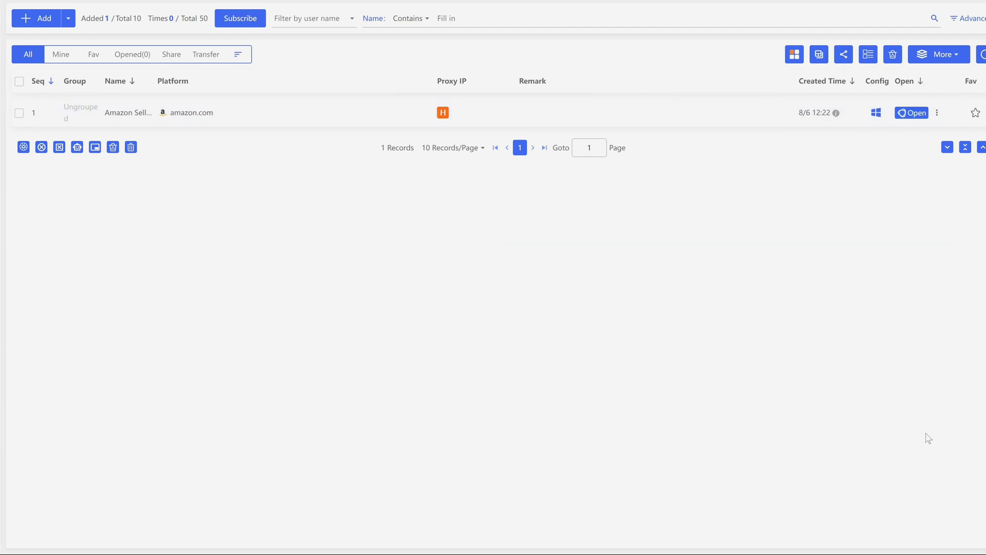
Launch the Amazon seller profile, center its window, and view the Amazon.com tab.
left_click(910, 112)
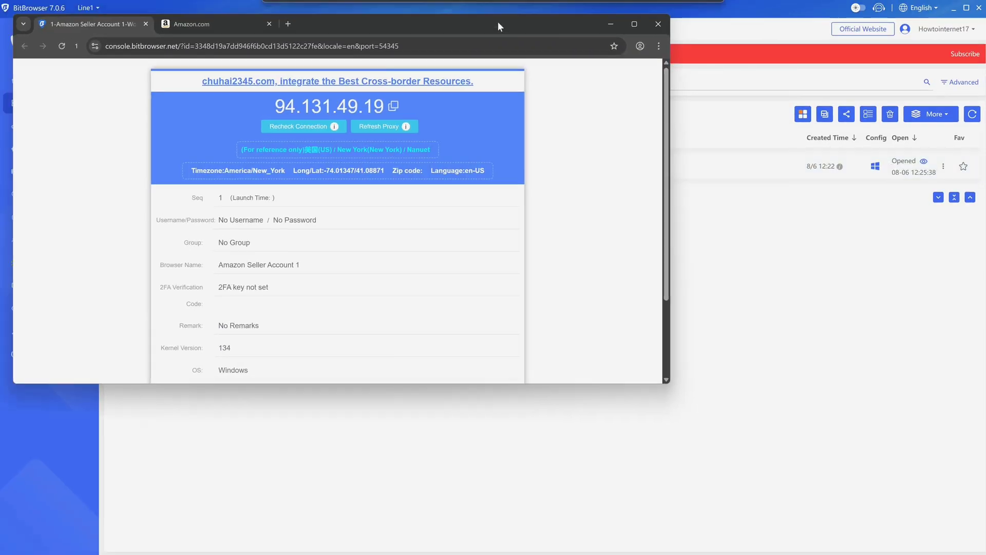
left_click_drag(482, 4, 651, 79)
scroll(554, 202, "down", 2)
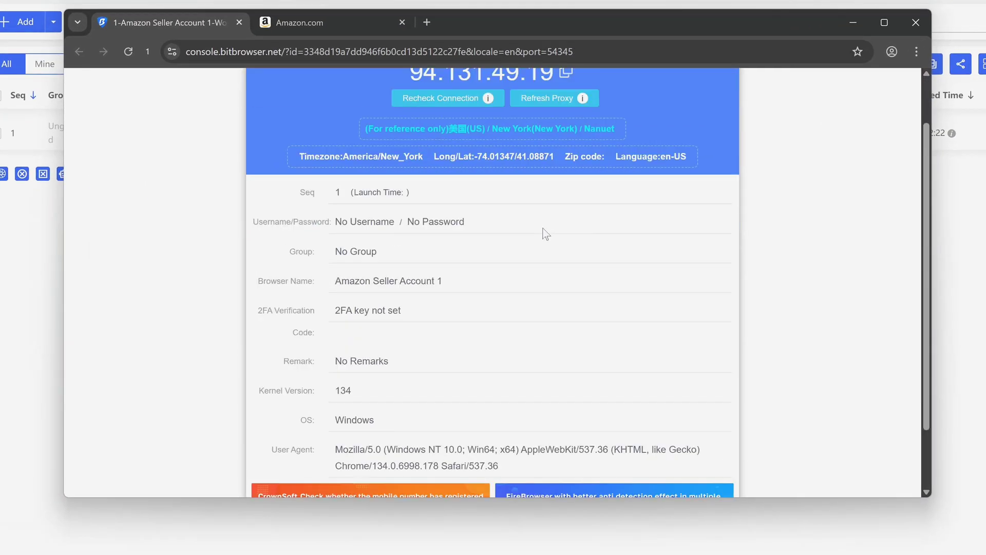
scroll(544, 233, "down", 2)
scroll(536, 377, "up", 2)
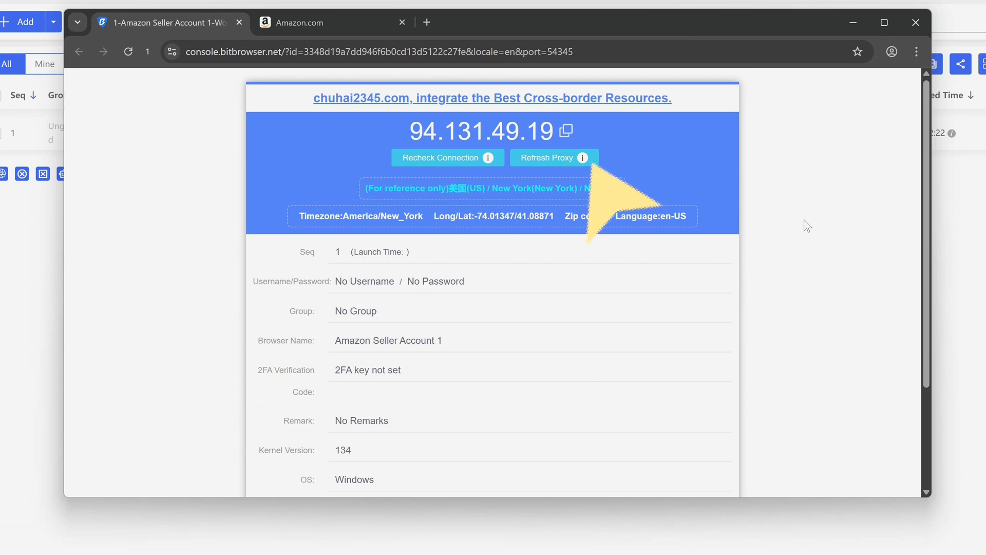
left_click(335, 27)
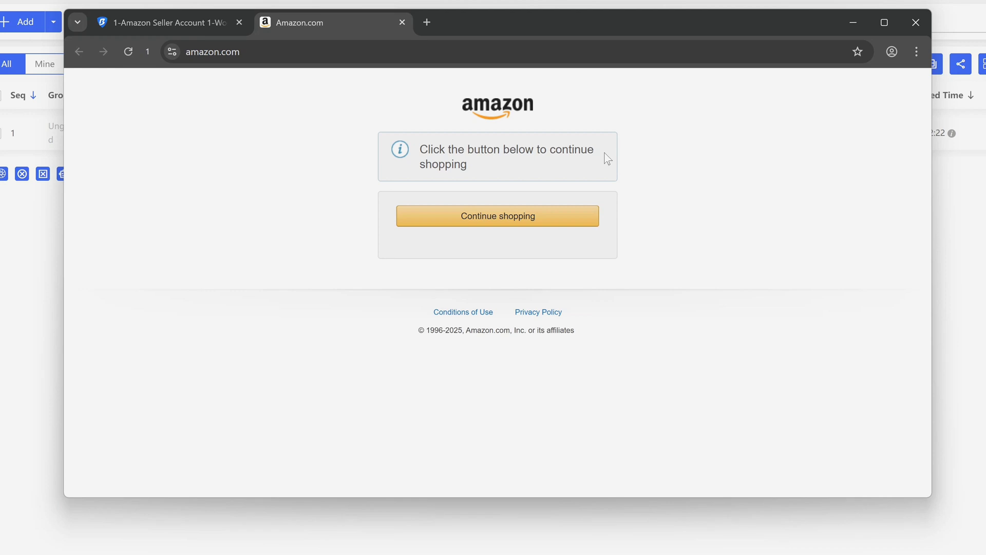
Close the profile's browser window, cancel the new browser profile, and go to Phone Profiles.
left_click(901, 24)
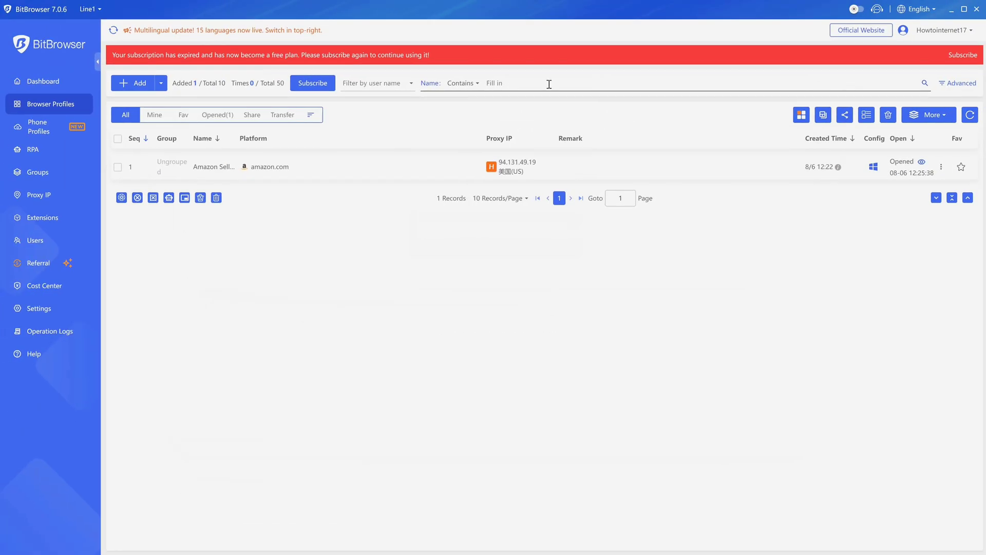
left_click(150, 90)
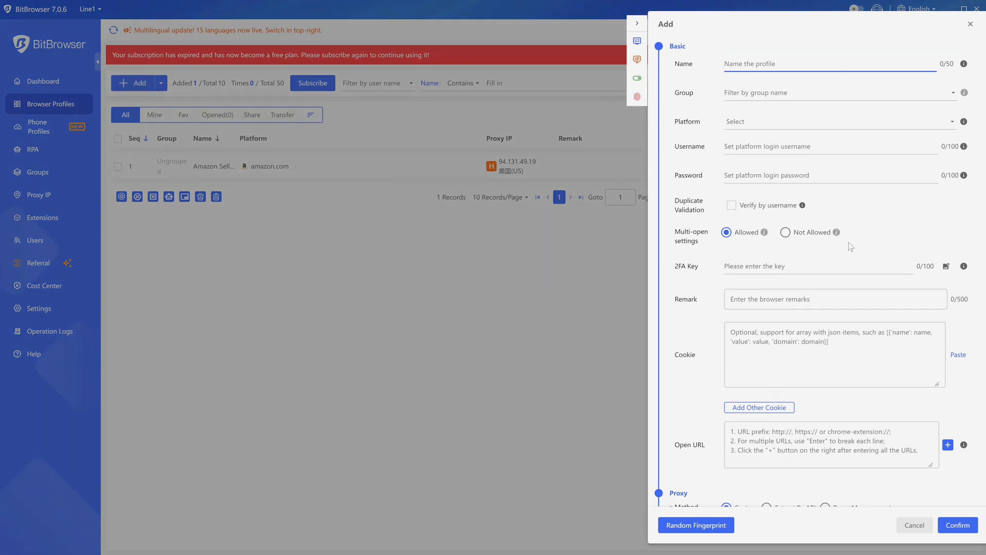
left_click(969, 28)
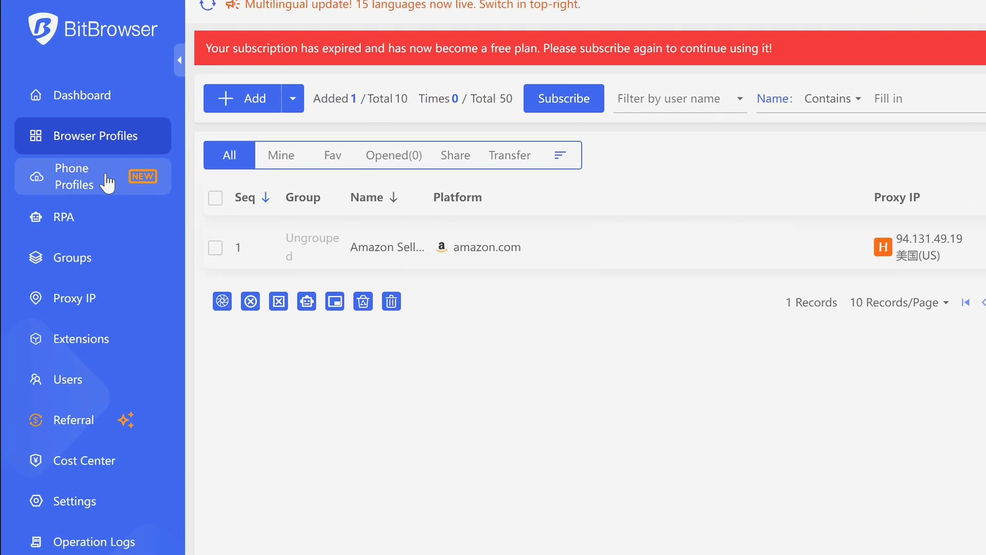
left_click(68, 150)
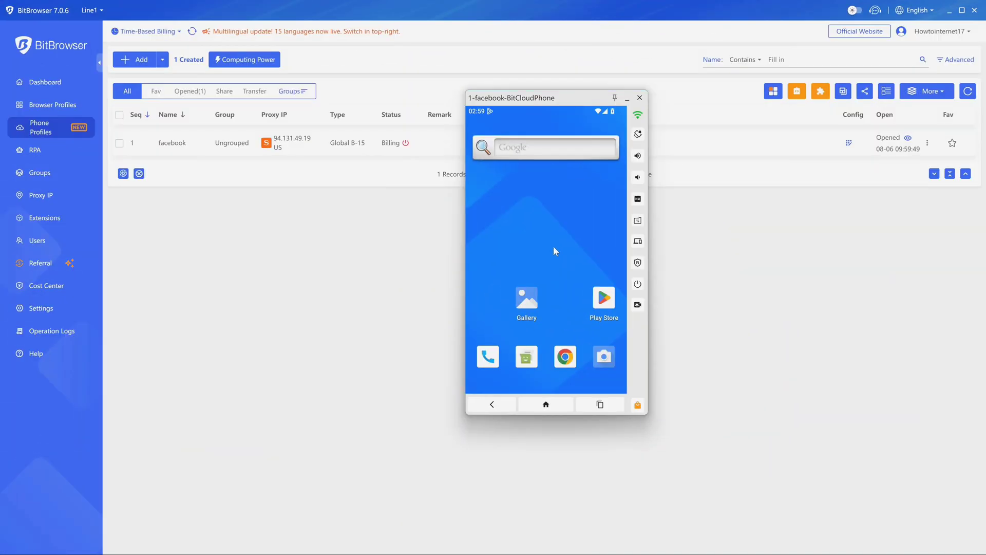
Launch Chrome on the cloud phone without an account and accept the ad privacy notice.
left_click(564, 356)
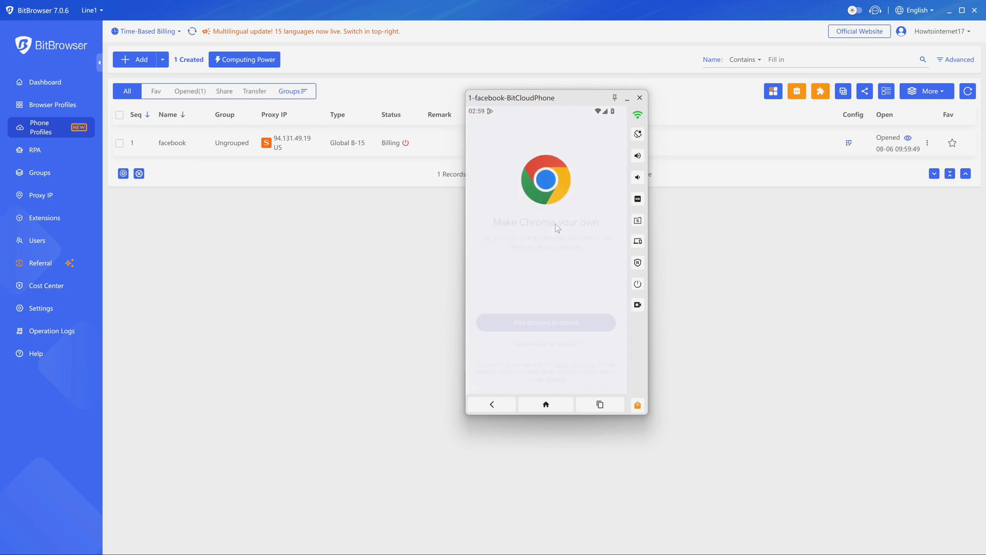
left_click(544, 345)
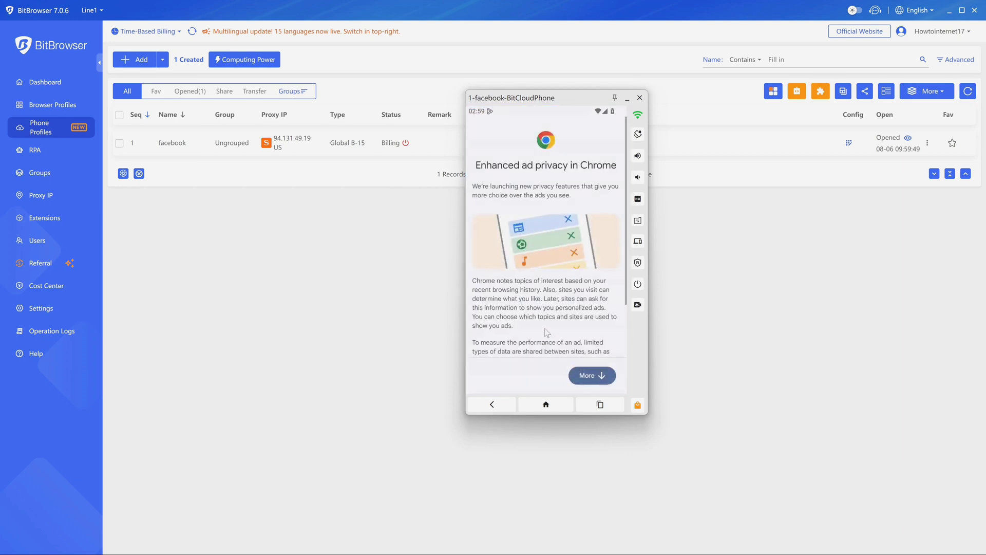
left_click(614, 379)
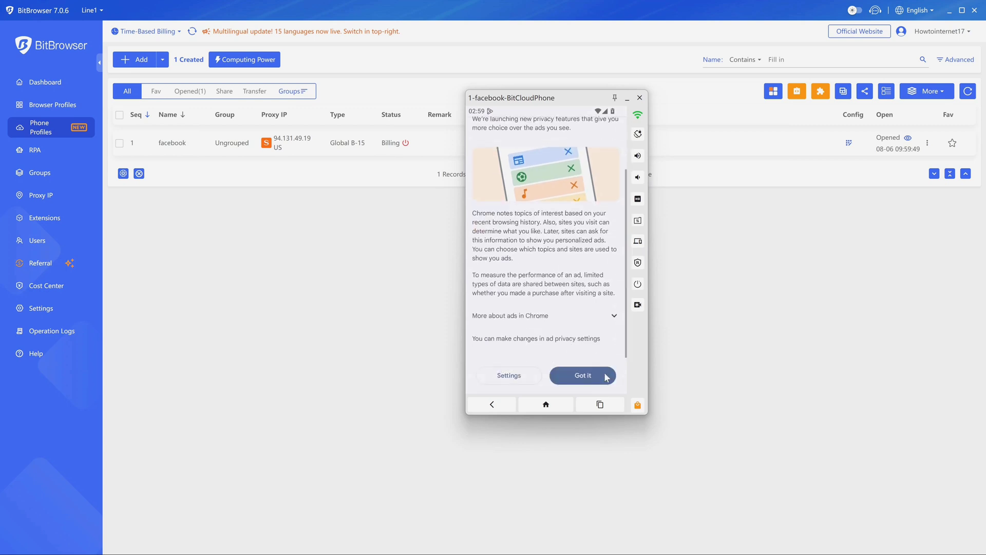
left_click(607, 376)
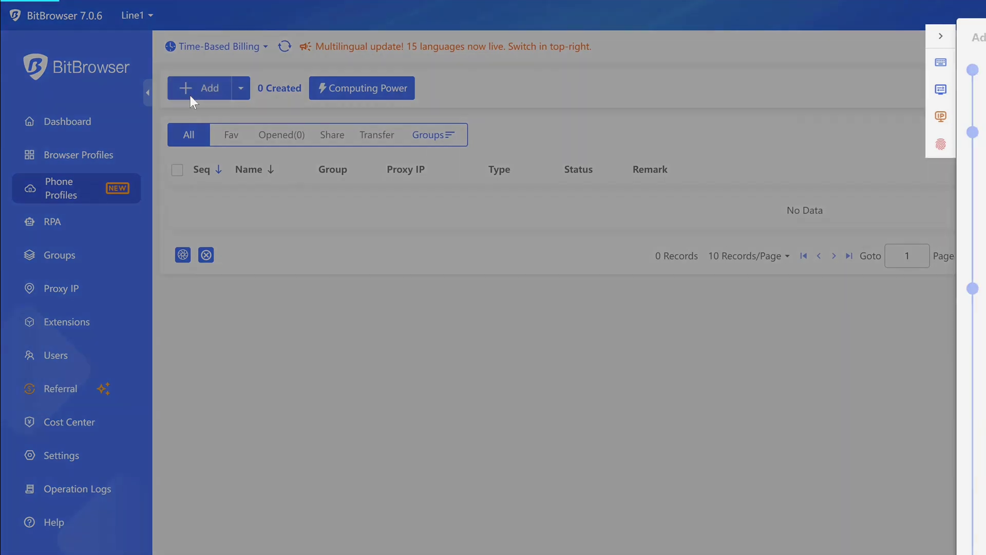
Start a Global B-15 phone profile named facebook, using IP2Location as the proxy lookup channel.
left_click(190, 95)
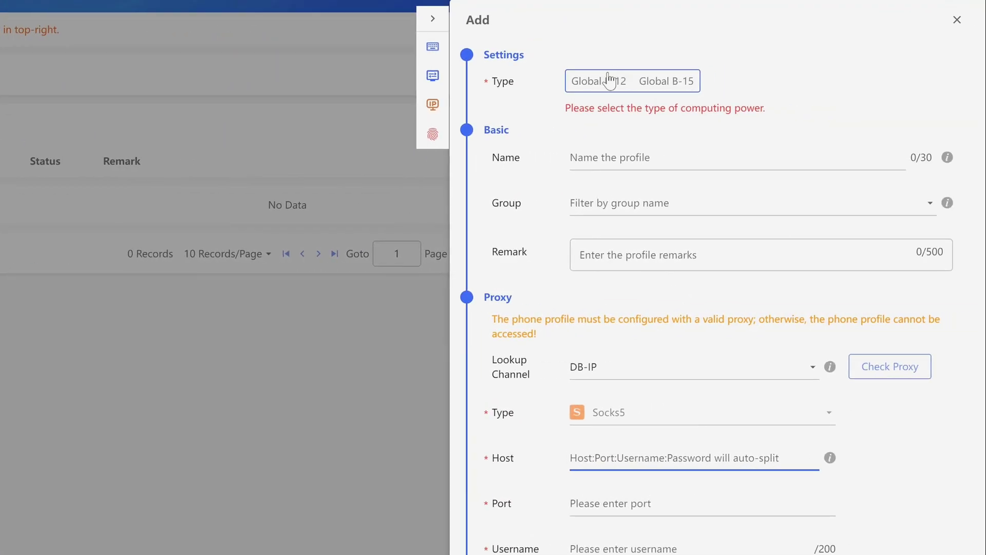
left_click(609, 80)
left_click(663, 81)
left_click(698, 247)
type("facebook")
left_click(674, 289)
type("fecebook marketplace")
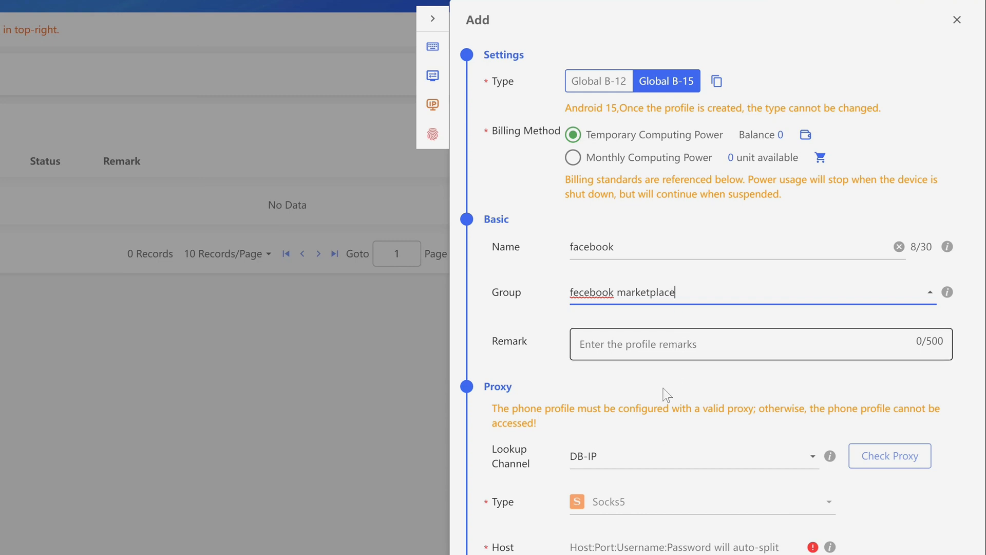
left_click(647, 456)
left_click(637, 199)
scroll(872, 282, "down", 1)
scroll(874, 286, "down", 1)
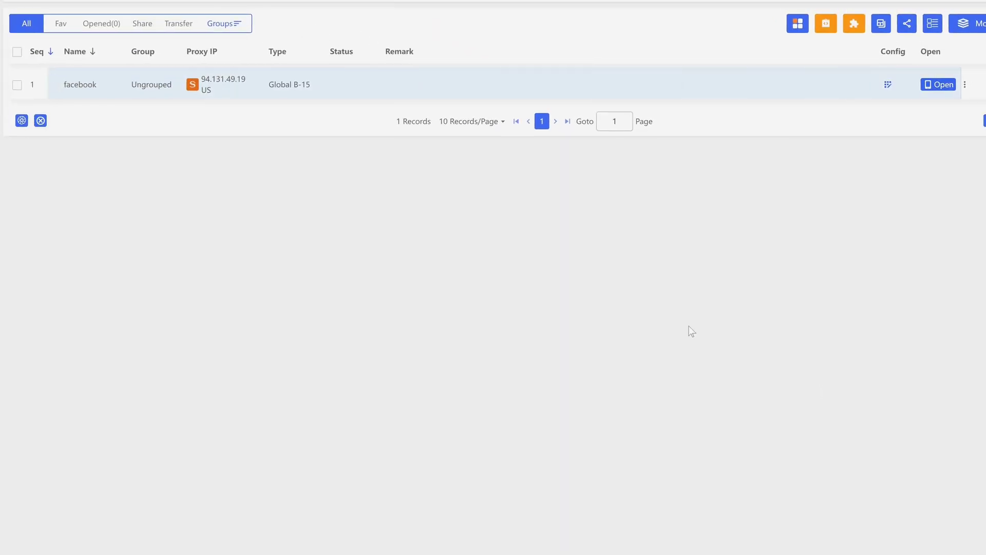
Open the facebook cloud phone, launch Chrome, dismiss the privacy notice, and load Amazon.com.
left_click(933, 85)
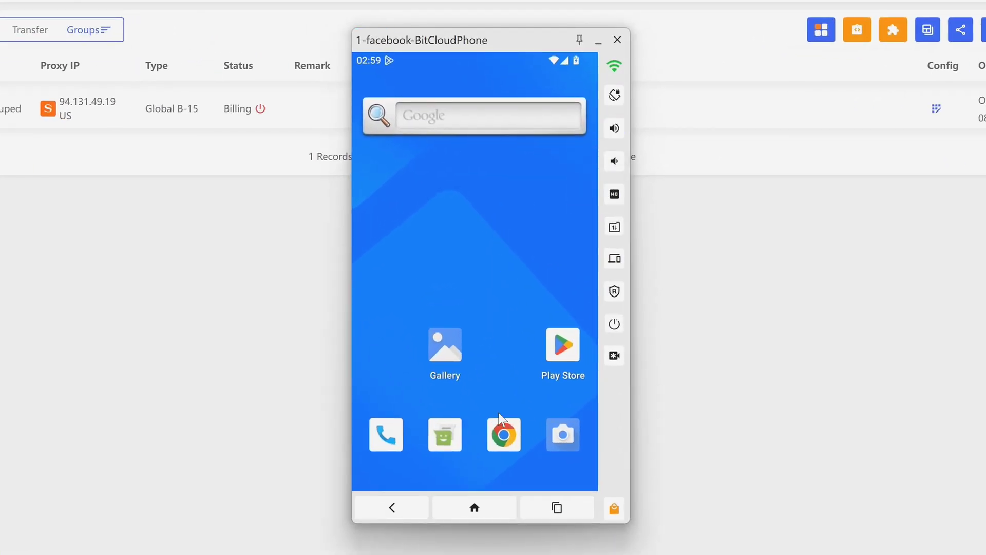
left_click(504, 435)
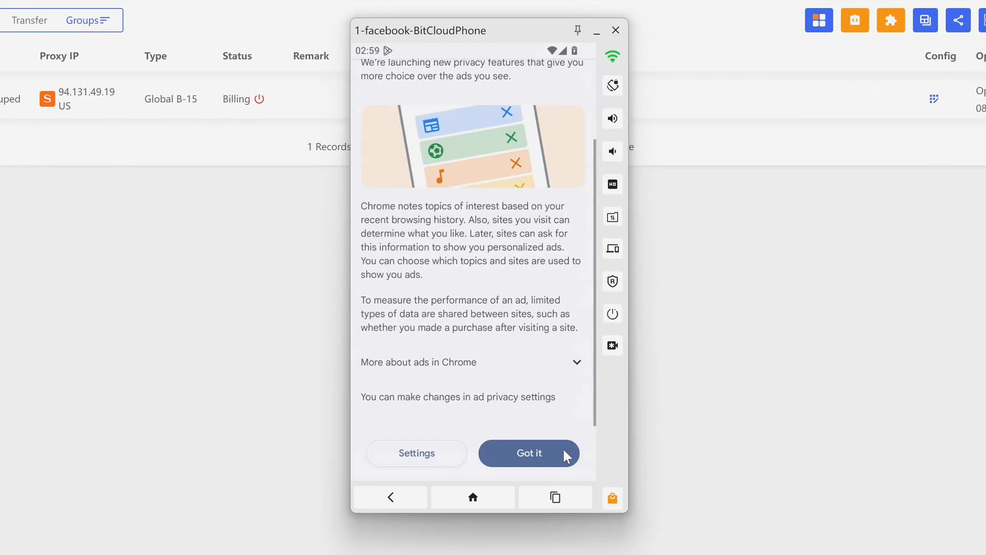
left_click(562, 451)
left_click(488, 262)
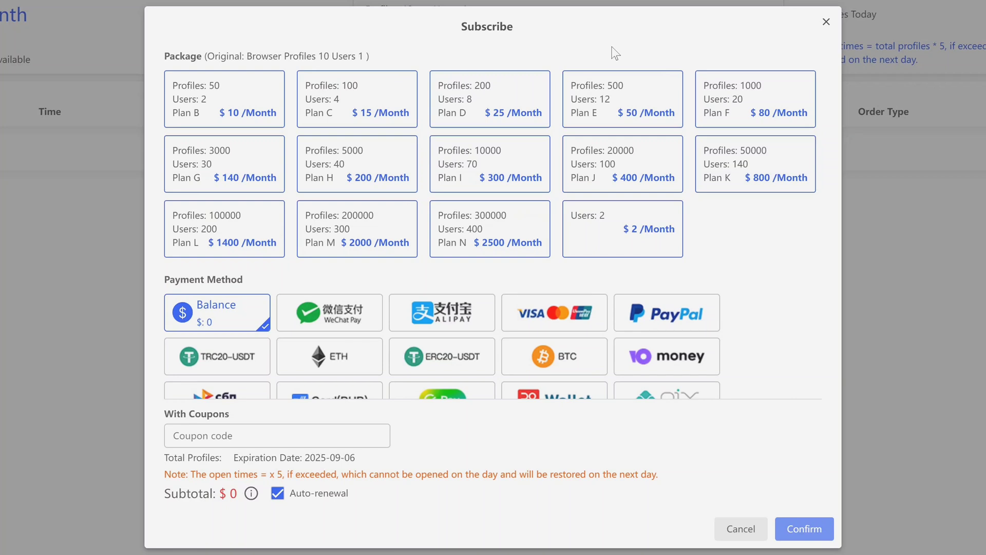
Select the 500-profile $50 monthly Plan E, then close the subscription dialog without buying.
left_click(626, 100)
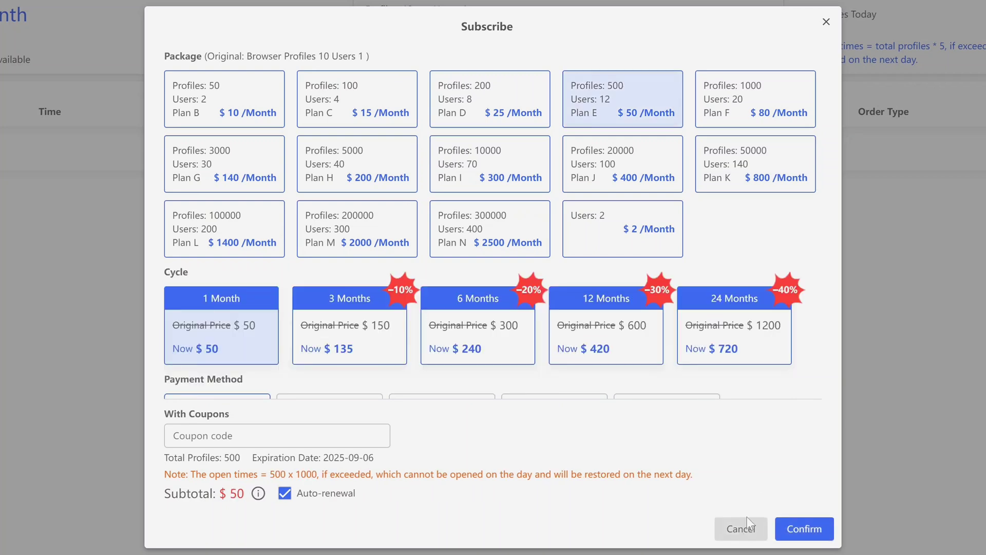
left_click(827, 23)
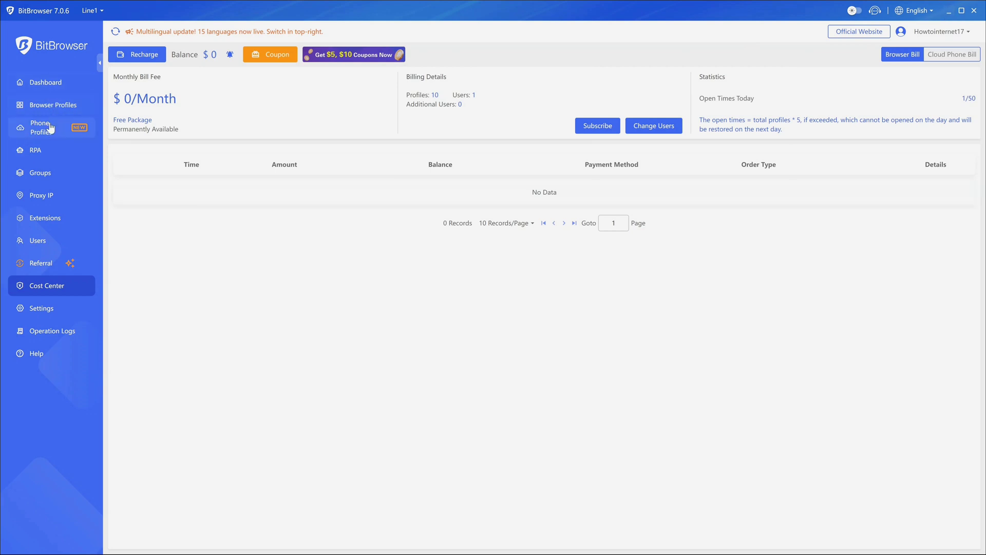
Look through the Browser Profiles and Phone Profiles lists, then return to the Dashboard.
left_click(55, 104)
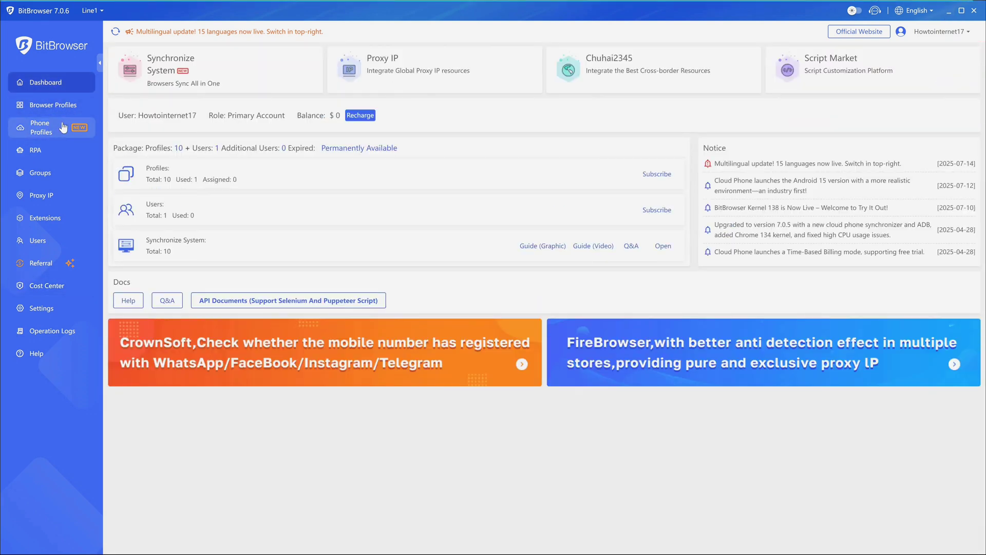
left_click(63, 125)
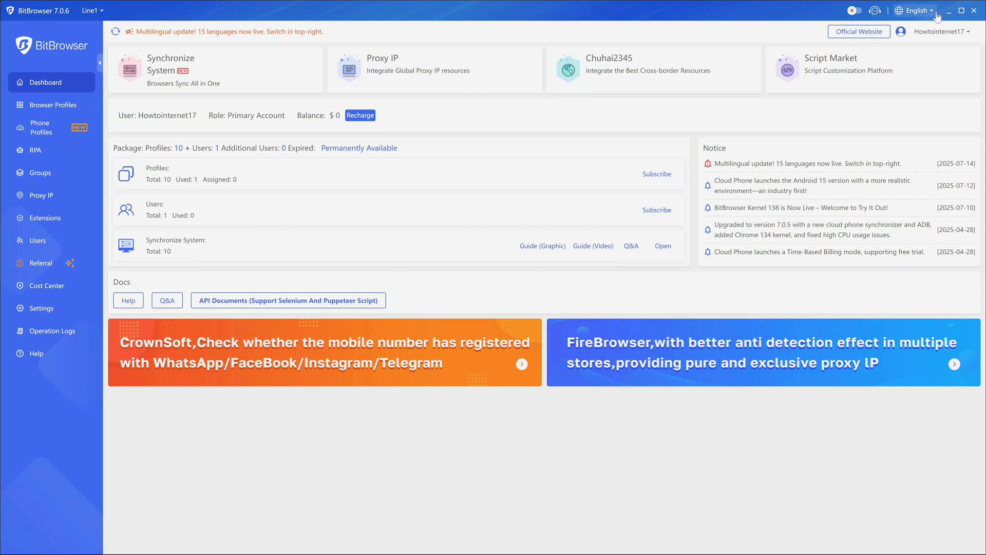
left_click(78, 89)
left_click(75, 105)
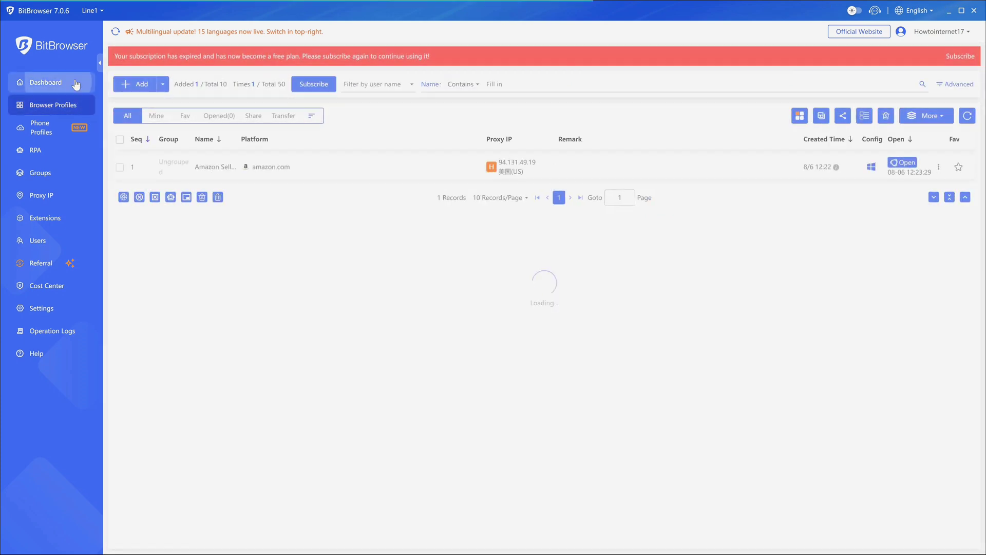
left_click(75, 83)
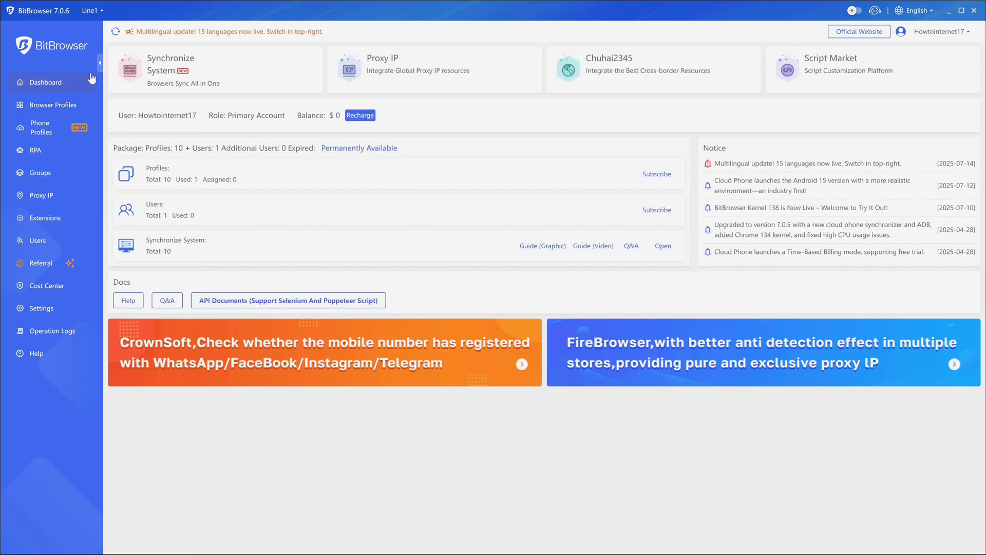